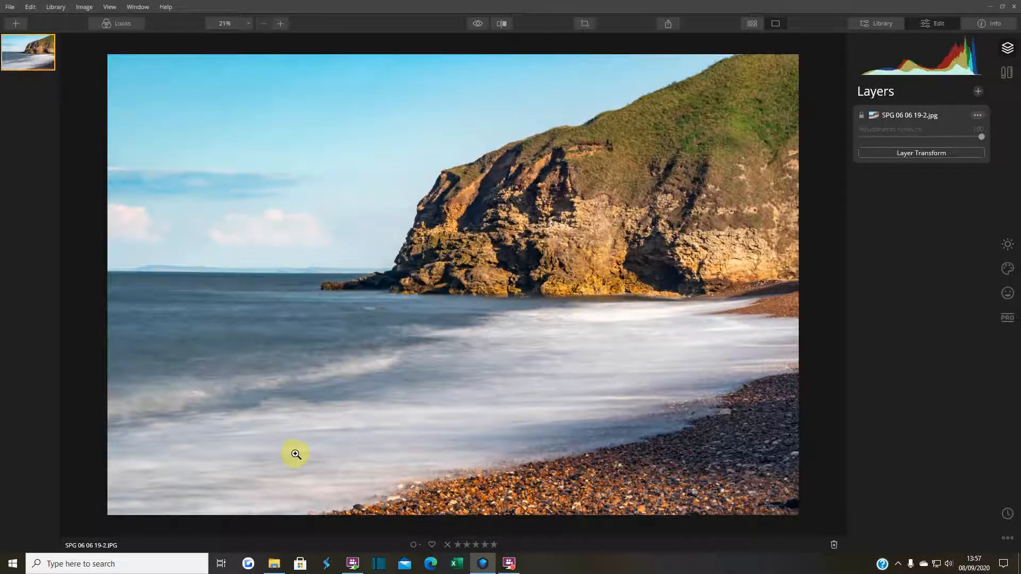
Step: Try the Dramatic Sunset 1 and Sunset 1 skies on the coastal photo with AI Sky Replacement
left_click(1007, 254)
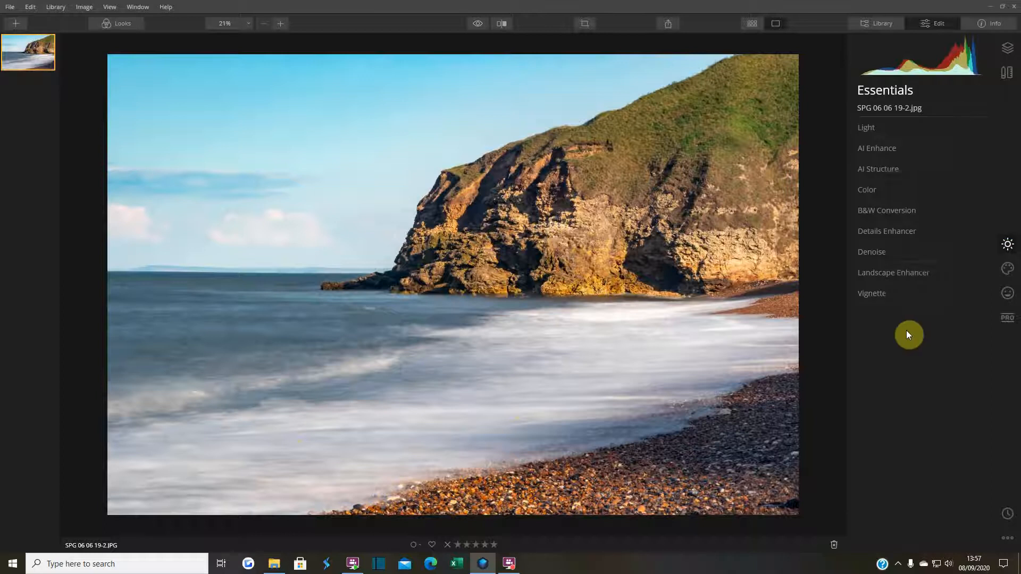
left_click(1007, 269)
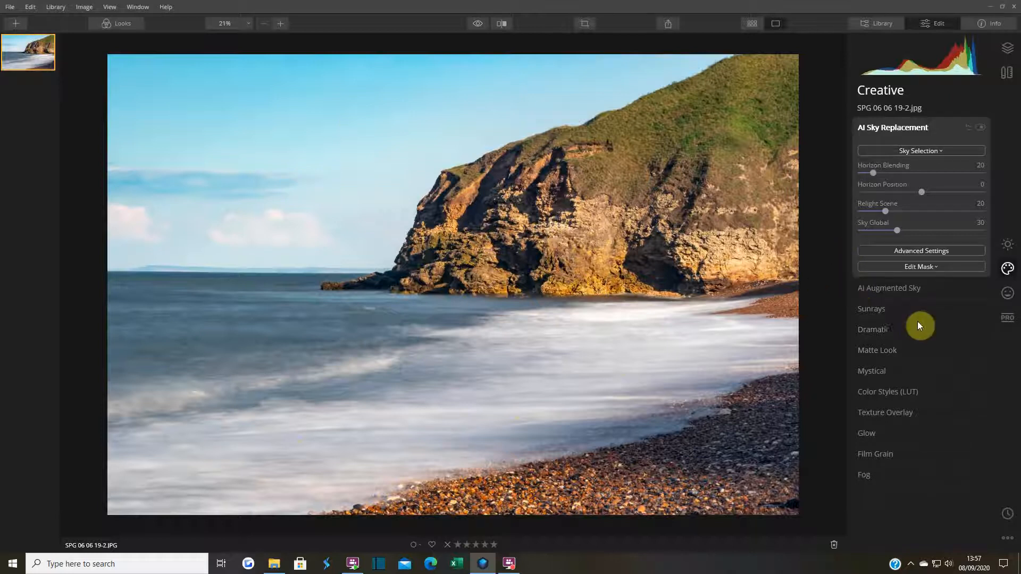
left_click(928, 151)
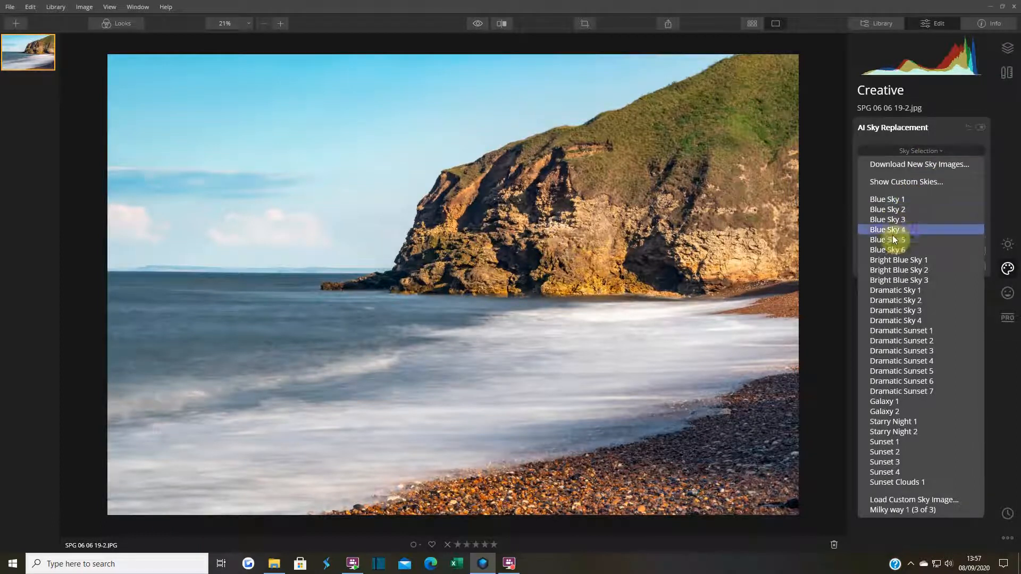
left_click(915, 330)
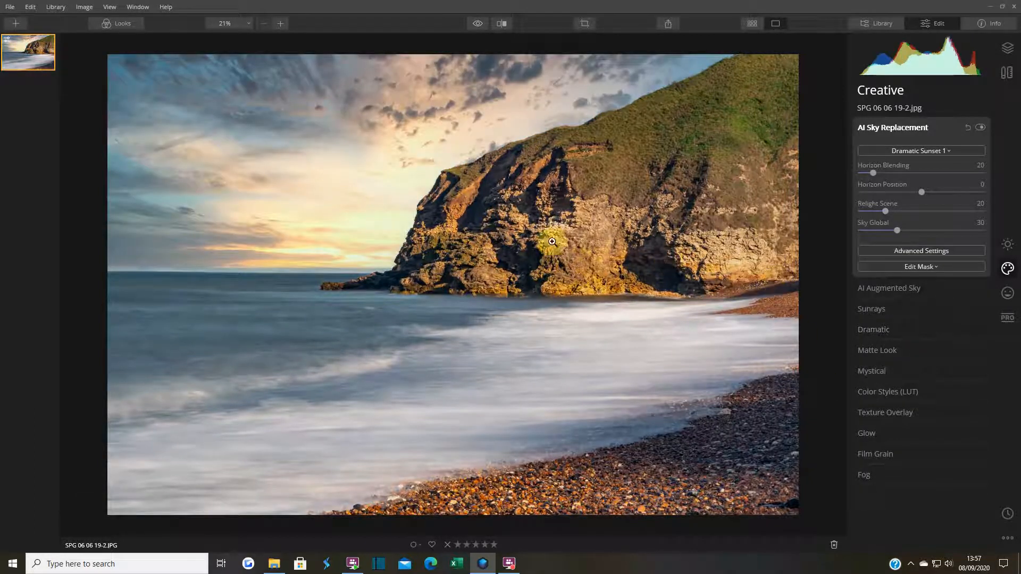
left_click(920, 151)
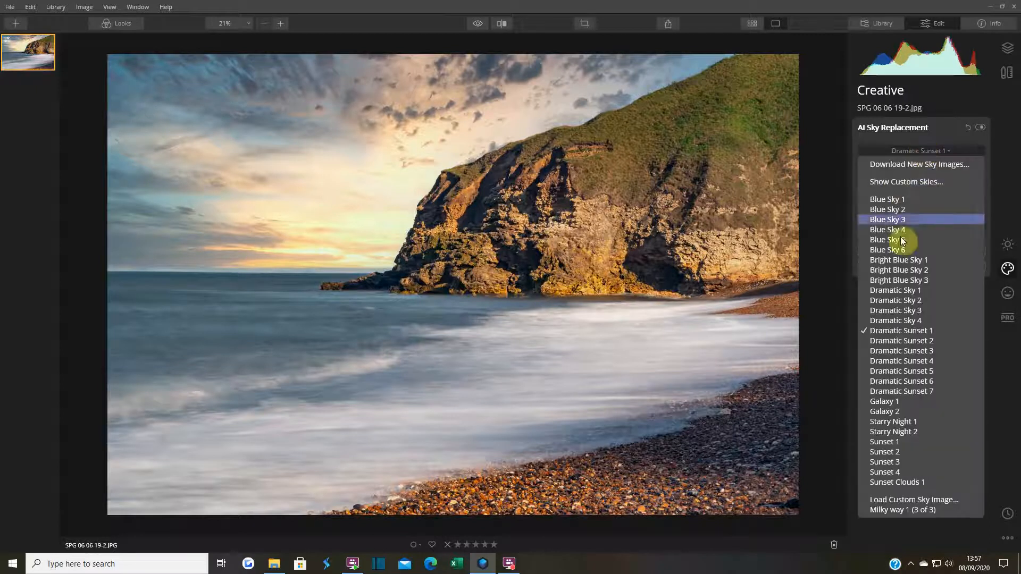
left_click(898, 442)
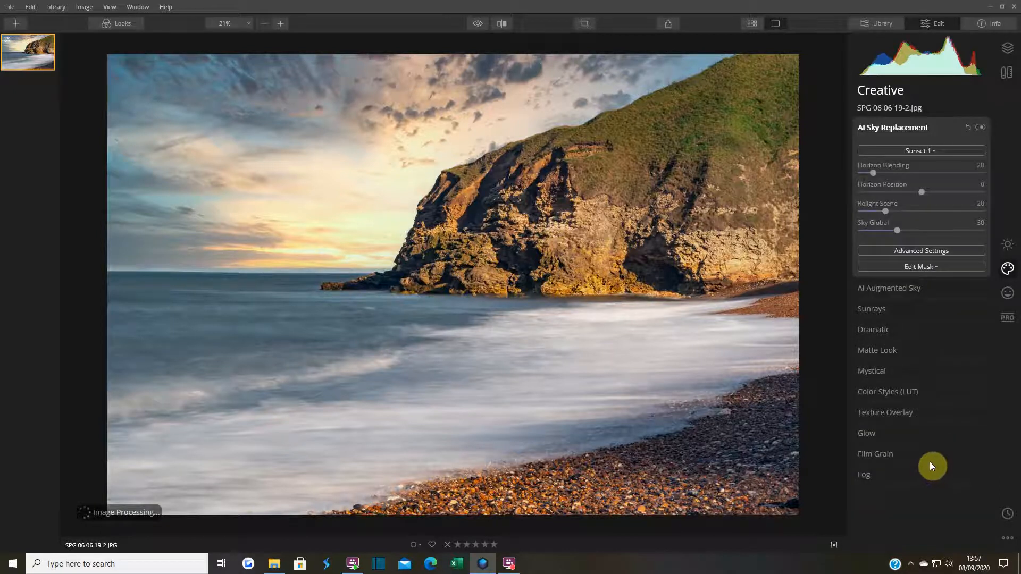
Step: Replace the sky with Galaxy 1, flip it, and set Close Gaps to 15
left_click(911, 151)
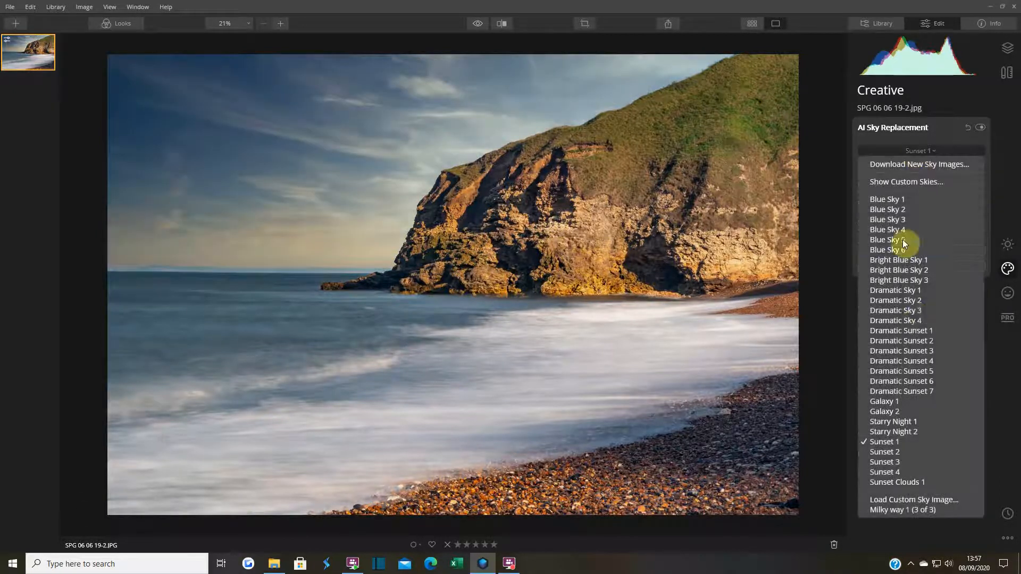
left_click(909, 401)
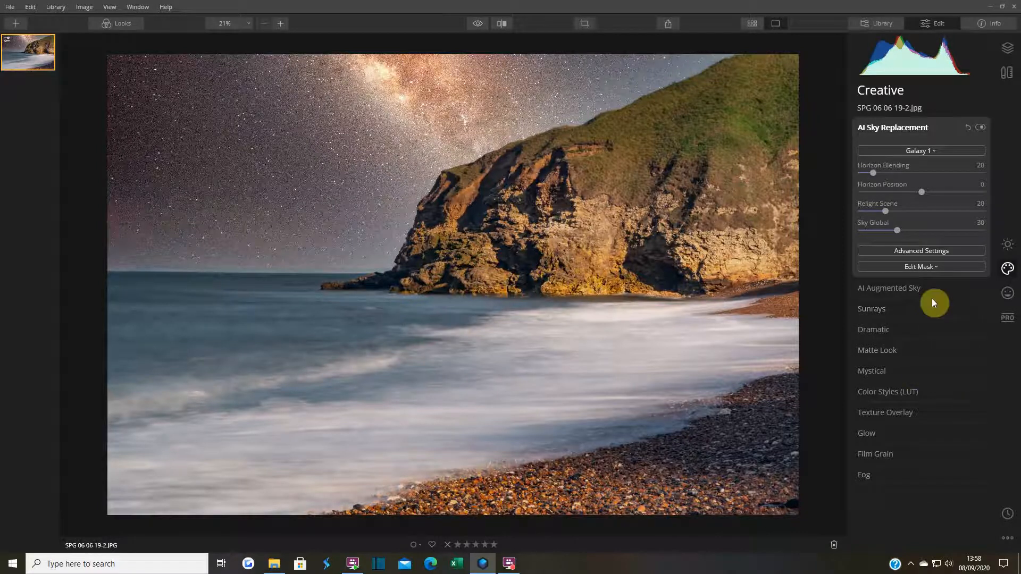
left_click(925, 267)
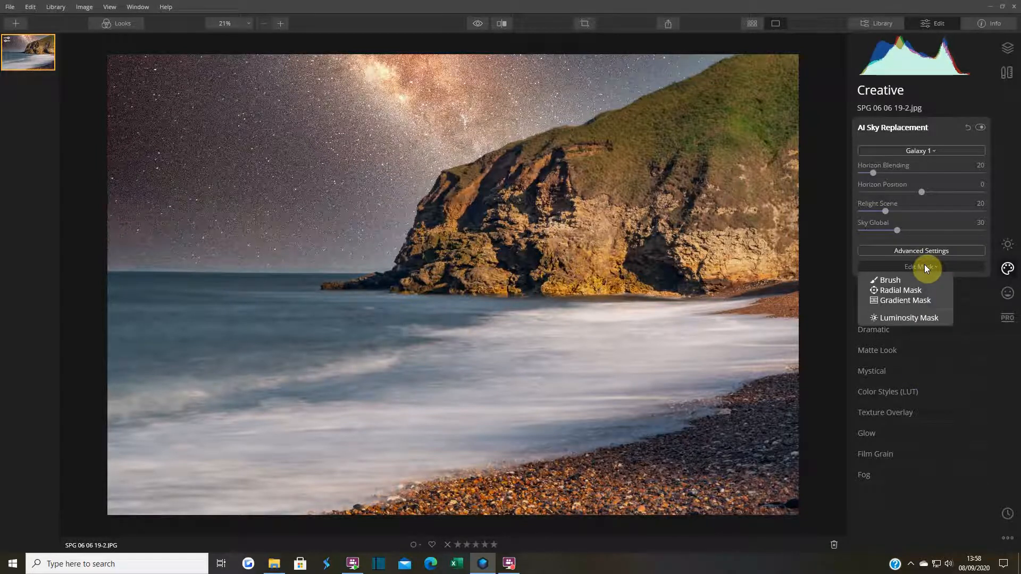
left_click(921, 265)
left_click(918, 252)
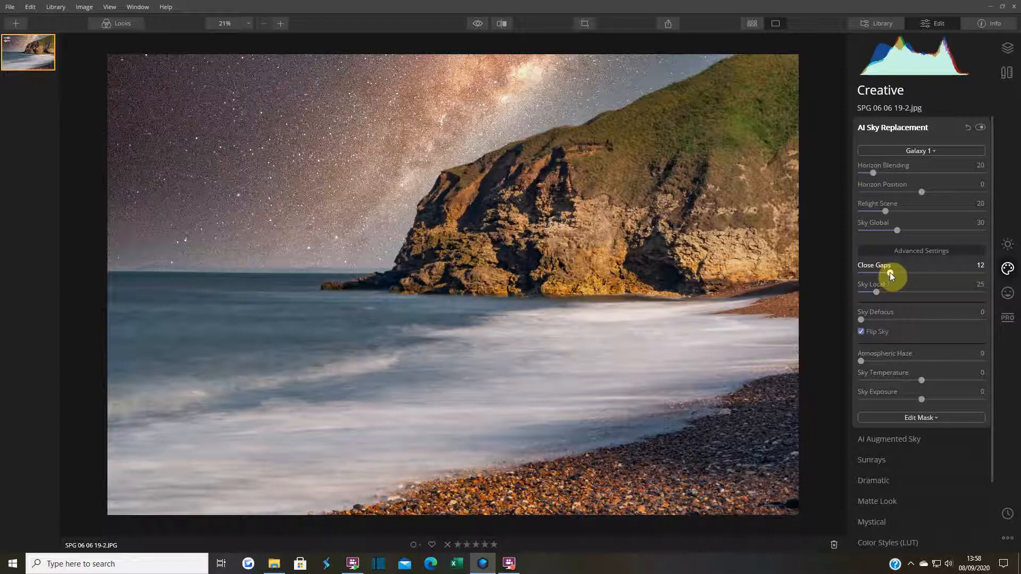
left_click_drag(889, 273, 892, 273)
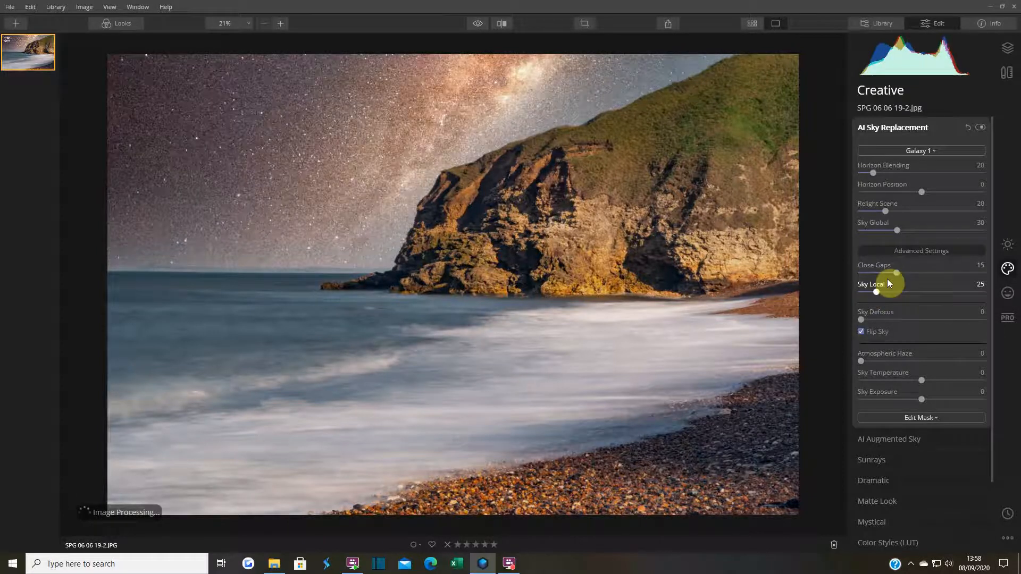
Step: Set the replacement sky's Sky Global to 47, Relight Scene to 69 and Horizon Blending to 147
left_click_drag(898, 232, 888, 212)
left_click_drag(890, 212, 949, 221)
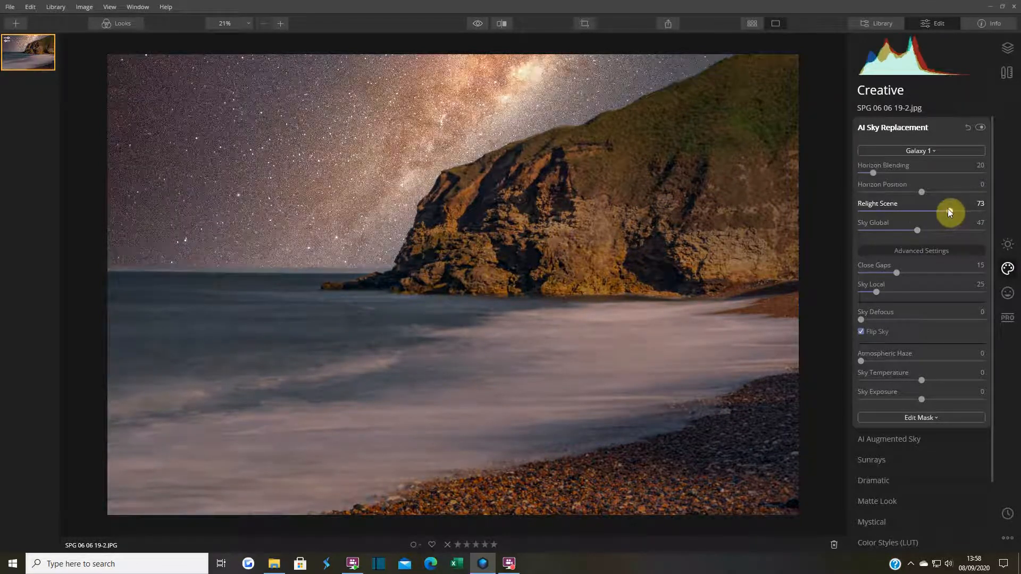
left_click_drag(954, 211, 943, 212)
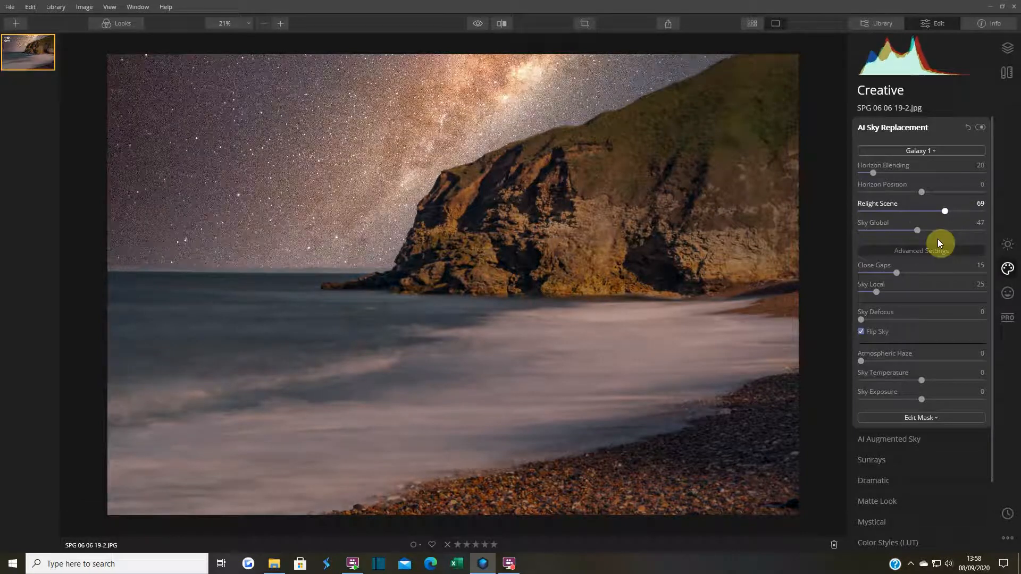
left_click(921, 192)
left_click_drag(873, 173, 961, 180)
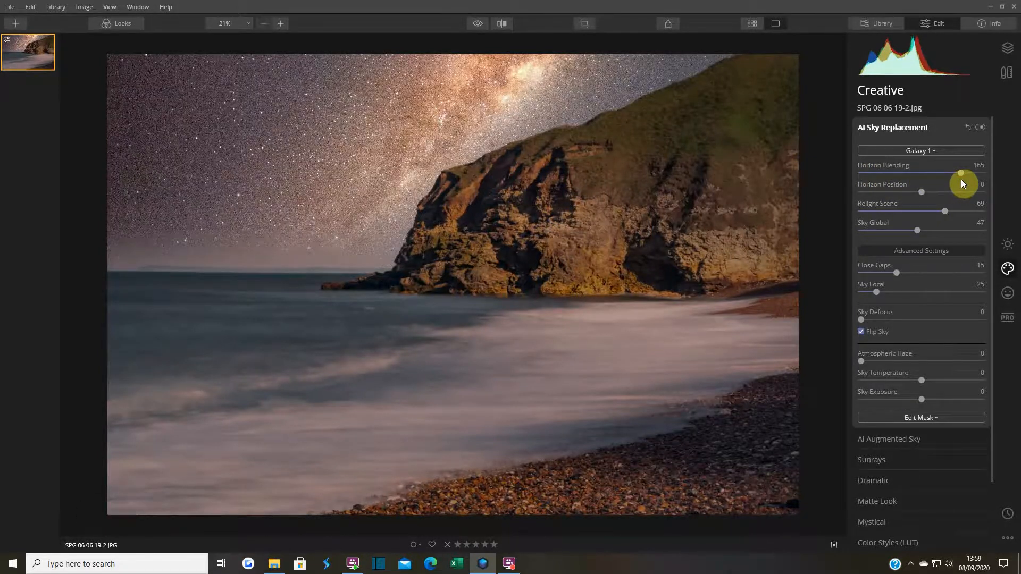
left_click_drag(952, 176, 949, 176)
Step: Try different Sky Defocus strengths up to 100, settling on a value of 1
left_click_drag(866, 319, 868, 320)
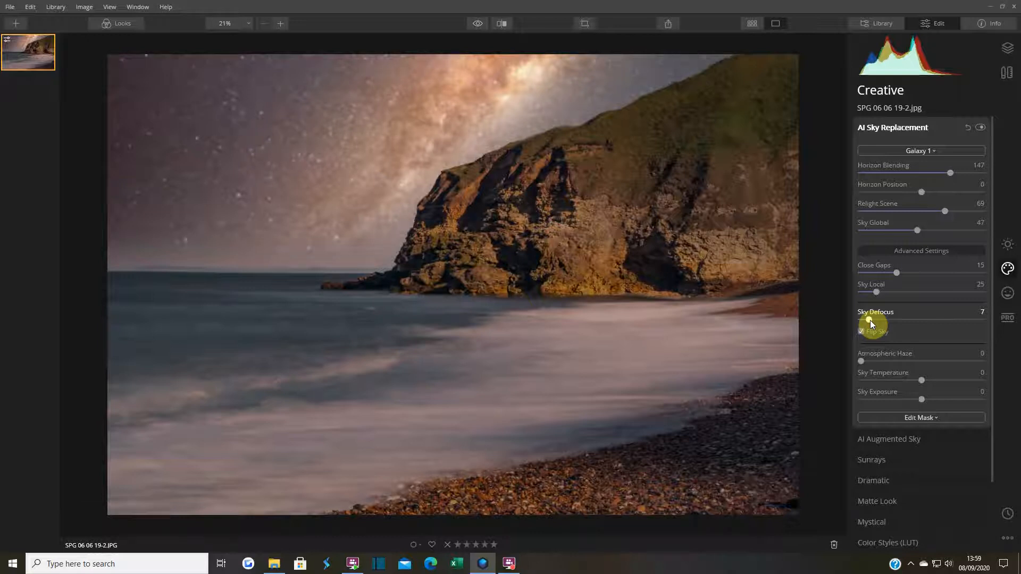
left_click_drag(869, 320, 865, 320)
left_click_drag(865, 320, 863, 320)
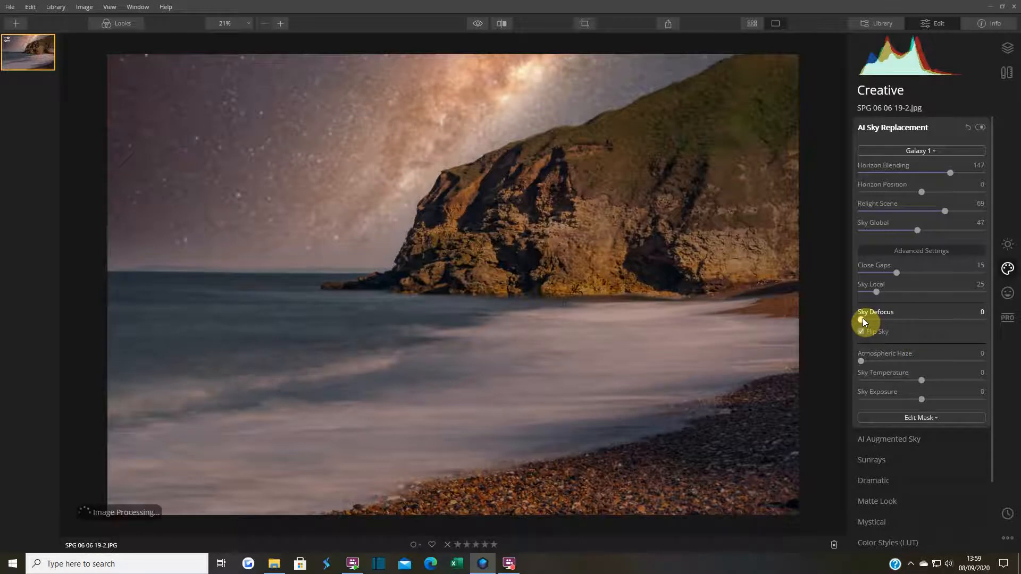
left_click(861, 320)
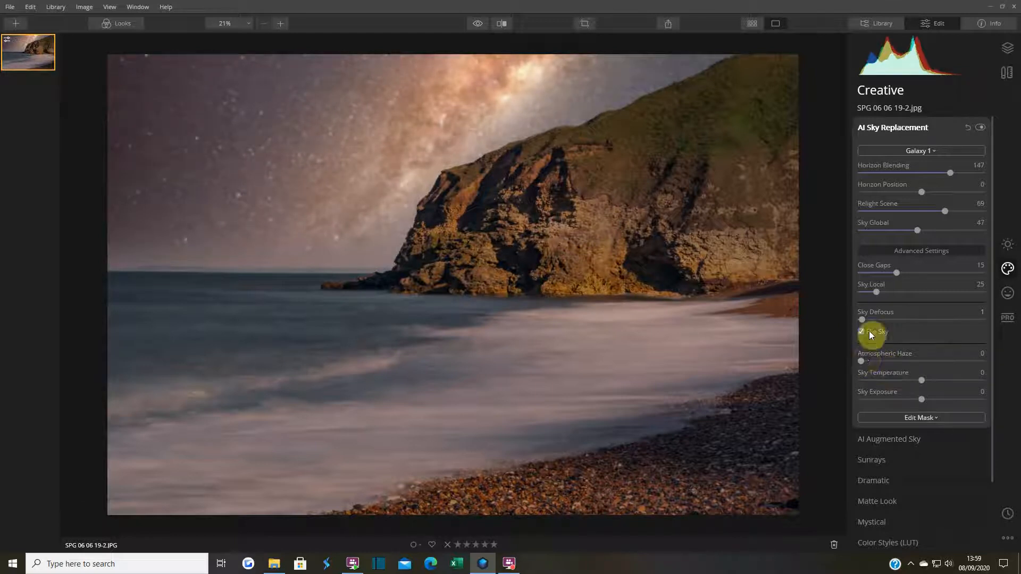
left_click_drag(862, 318, 984, 326)
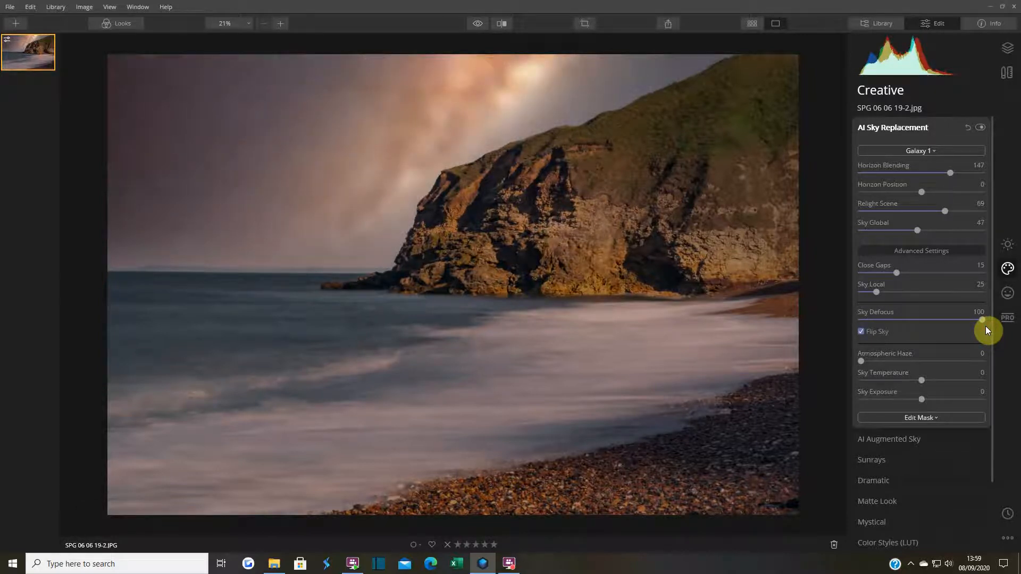
left_click_drag(984, 318, 862, 325)
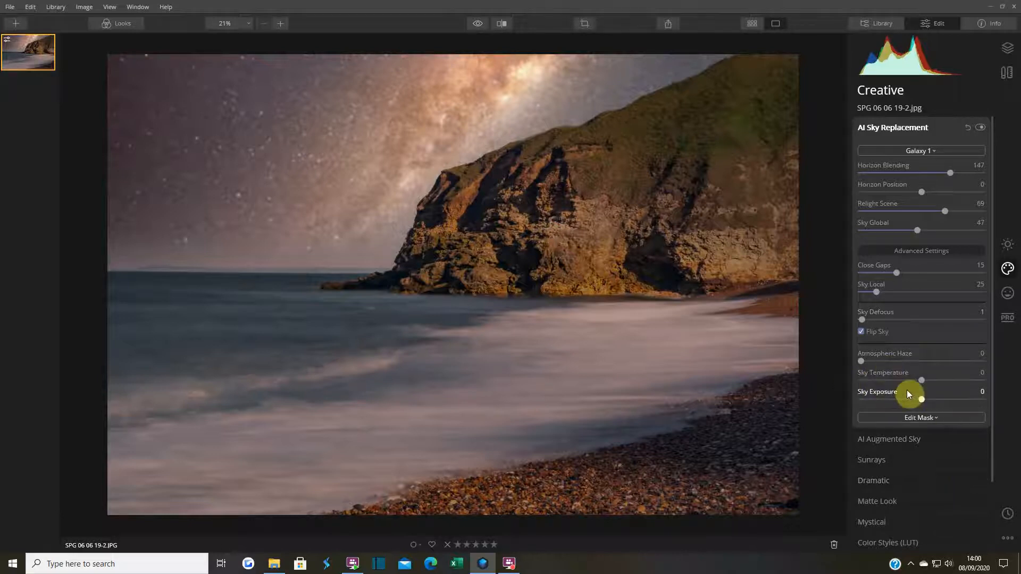
Step: Set the replacement sky's Sky Temperature to -26 and Sky Exposure to -12
left_click_drag(921, 379, 914, 382)
left_click_drag(908, 381, 904, 381)
left_click_drag(921, 401, 918, 401)
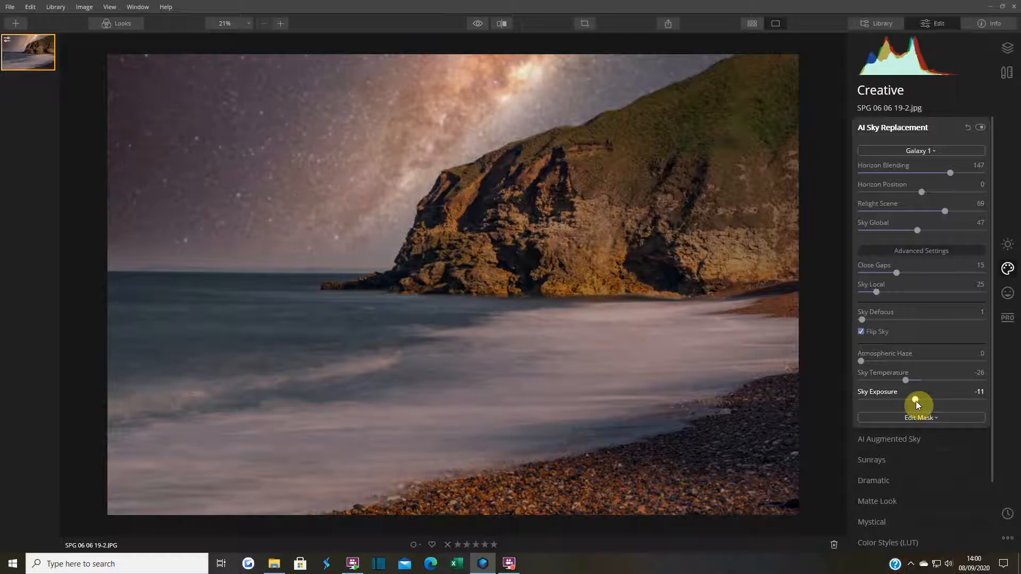
left_click_drag(916, 401, 914, 401)
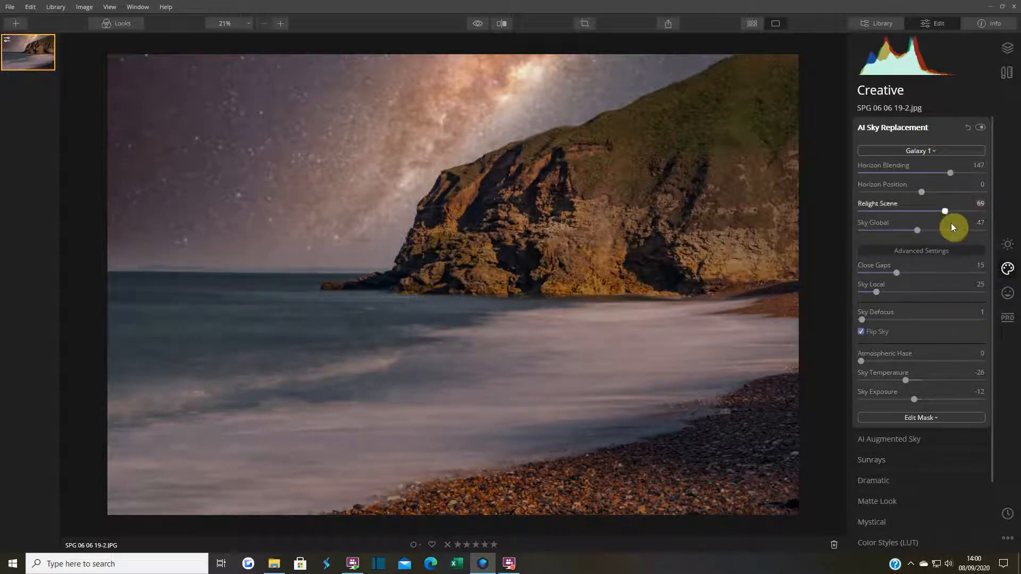
Step: Set the photo's Light adjustments to Exposure -1.01, Smart Contrast 27, Highlights -32 and Shadows -41
left_click(1006, 246)
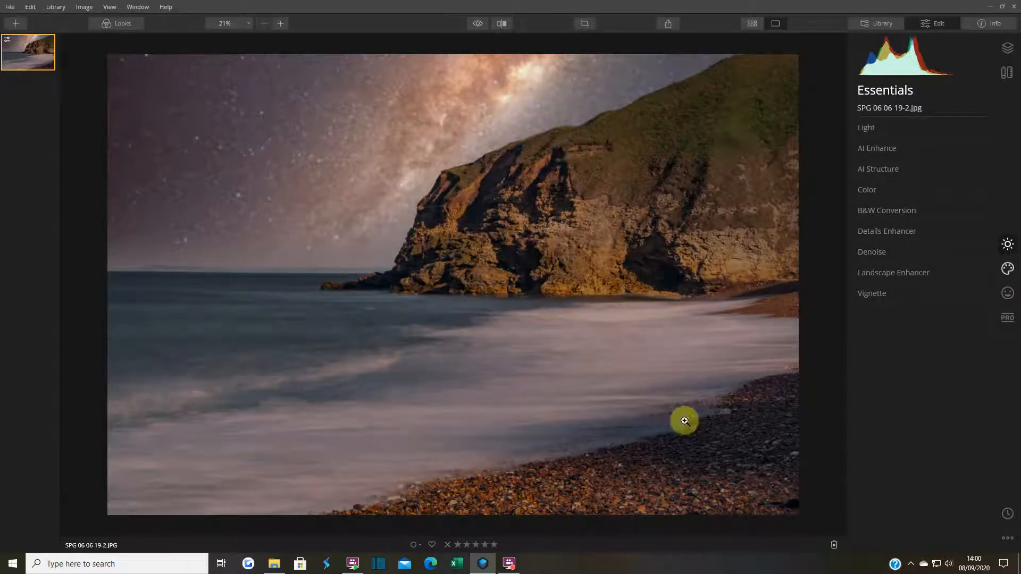
left_click(865, 129)
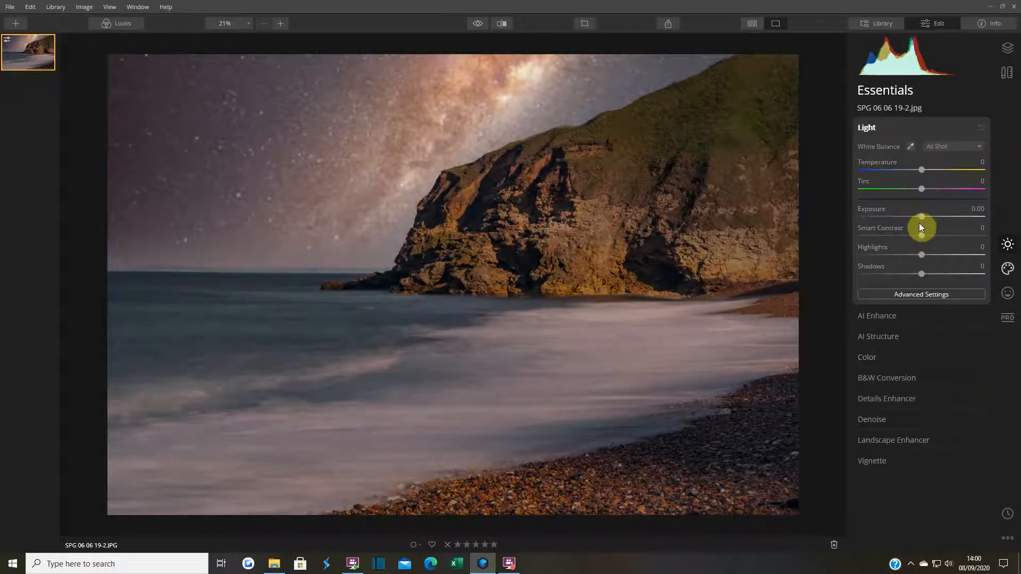
left_click_drag(920, 217, 909, 218)
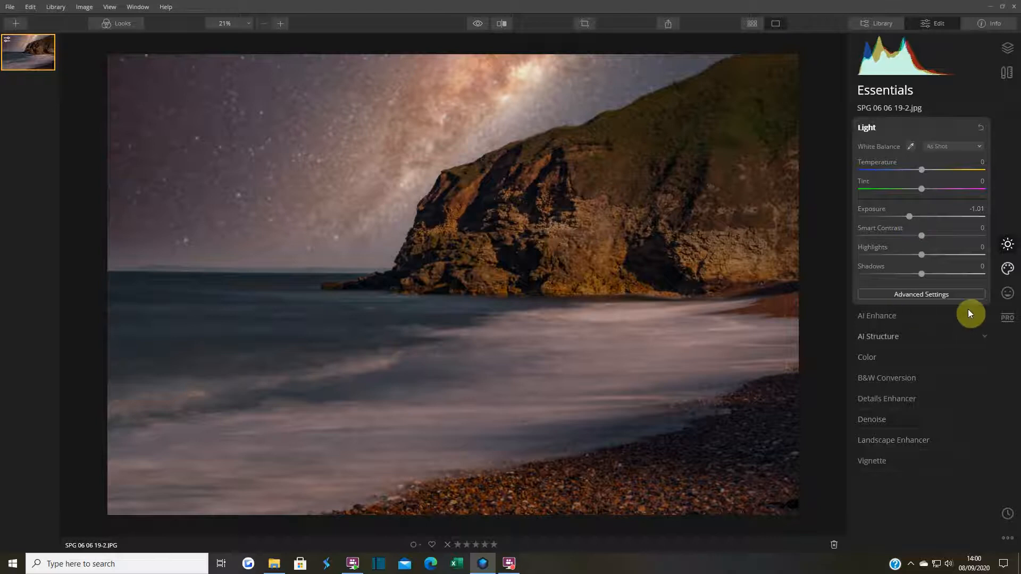
left_click_drag(926, 235, 939, 235)
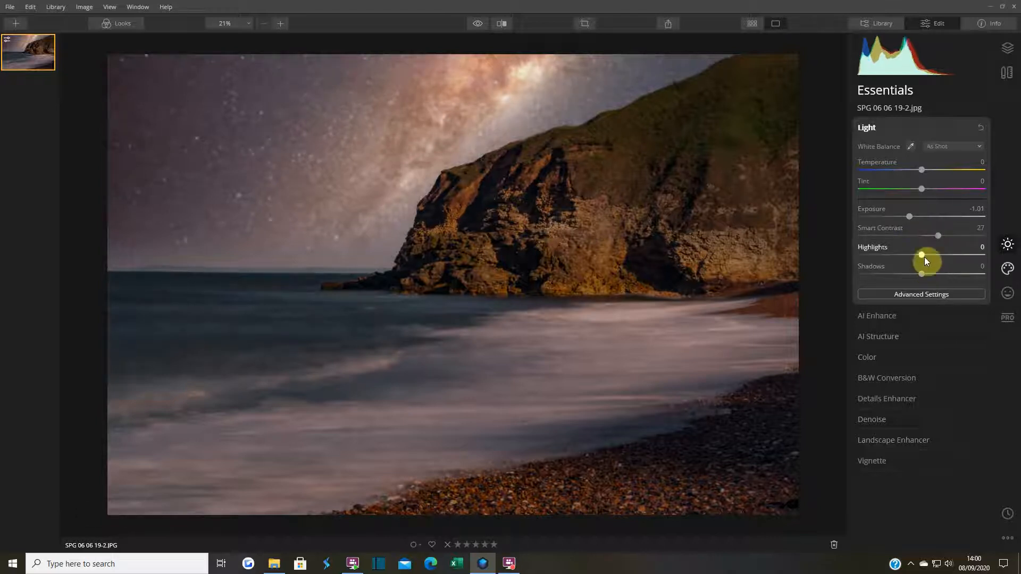
left_click_drag(925, 258, 906, 260)
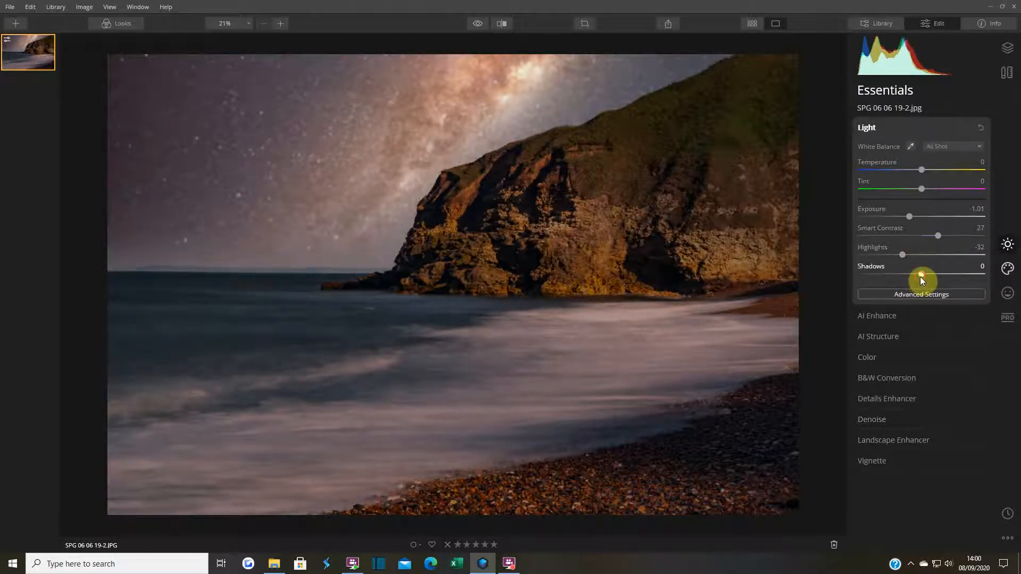
left_click_drag(921, 277, 897, 279)
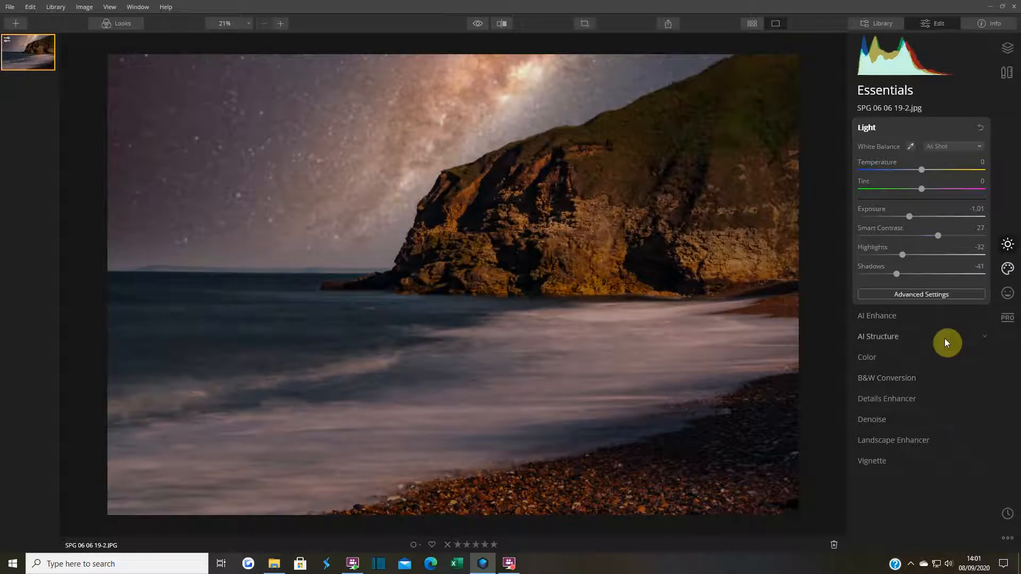
Step: Set Blacks to -34 and lower Whites slightly in the advanced Light settings
left_click(924, 291)
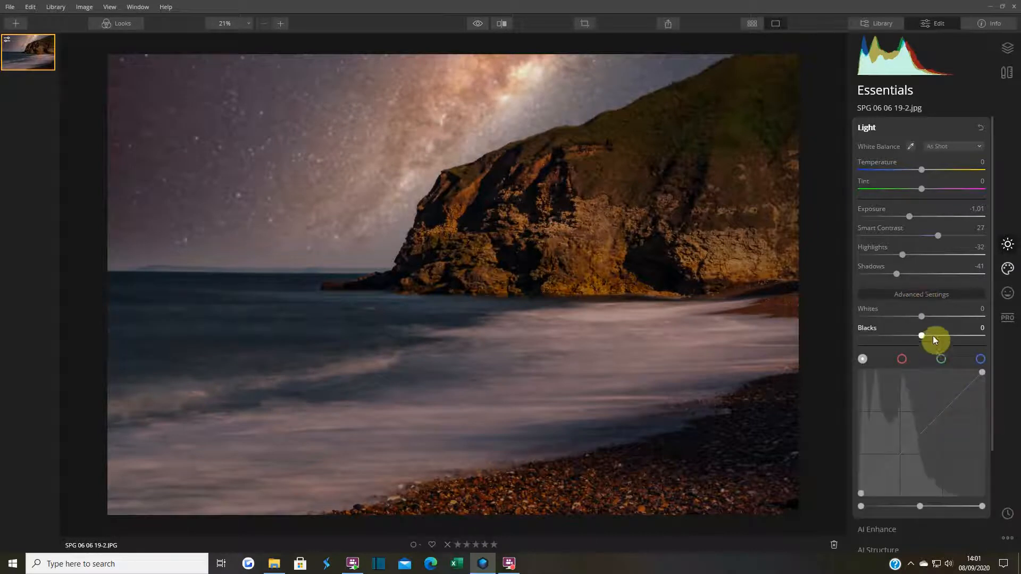
left_click_drag(919, 337, 902, 337)
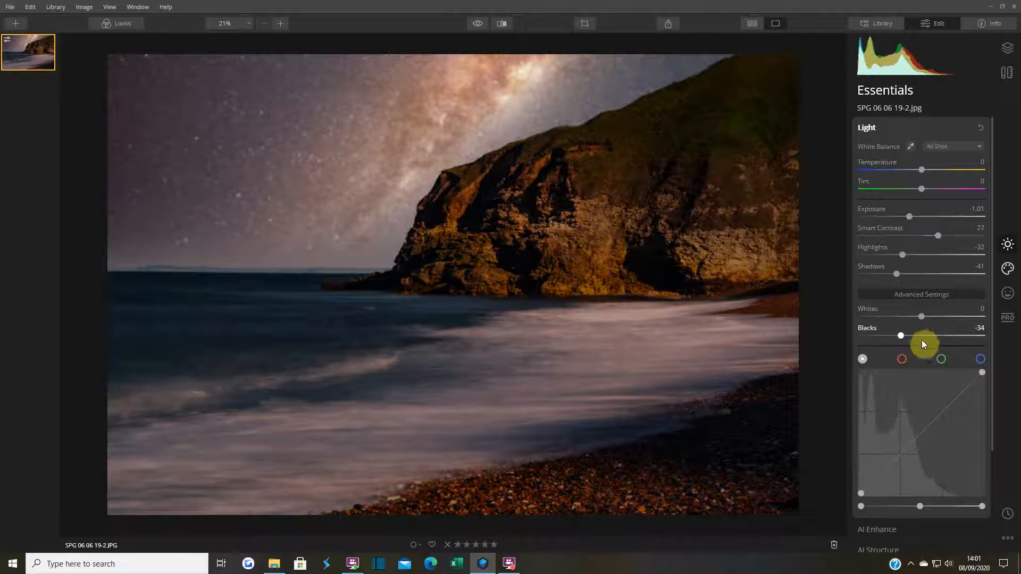
left_click_drag(922, 317, 908, 317)
left_click(877, 129)
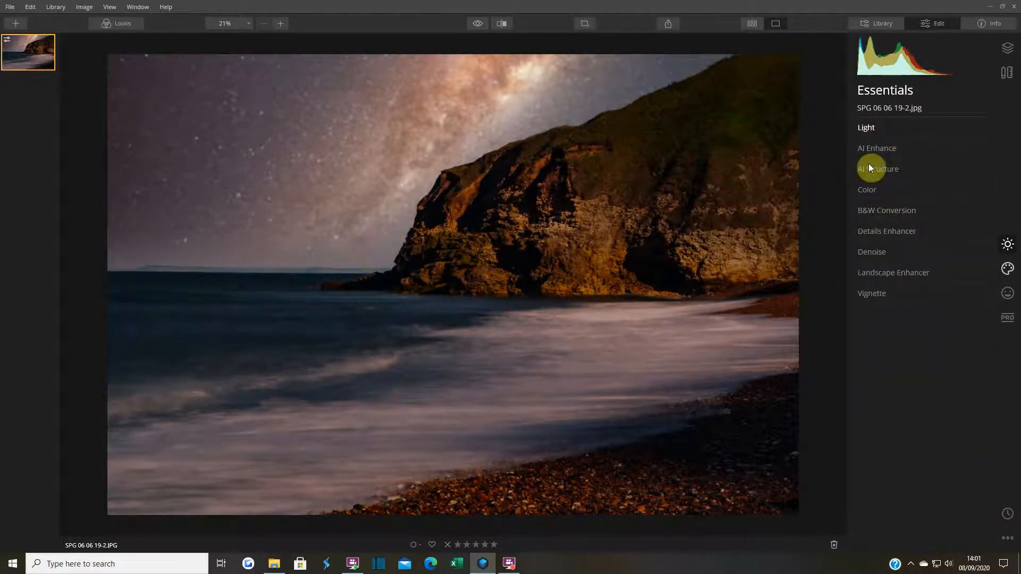
Step: Reduce the photo's color intensity by setting Saturation to -8 and Vibrance to -9
left_click(867, 189)
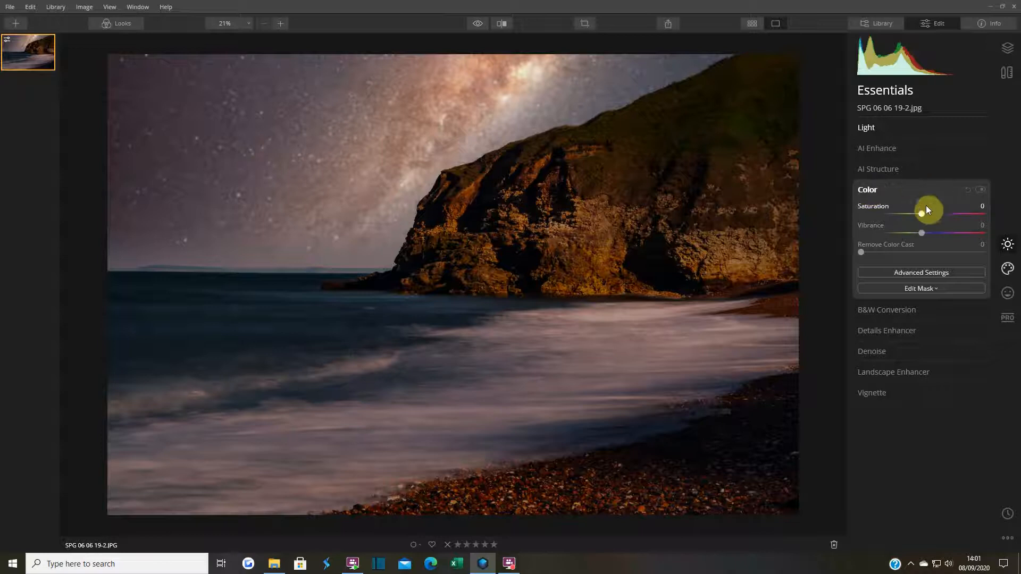
left_click_drag(921, 215, 908, 214)
left_click_drag(905, 214, 909, 215)
left_click_drag(913, 215, 916, 214)
left_click_drag(914, 232, 915, 233)
Step: Compare the original and edited photo in a split before-and-after view, and return to the normal view
left_click(501, 24)
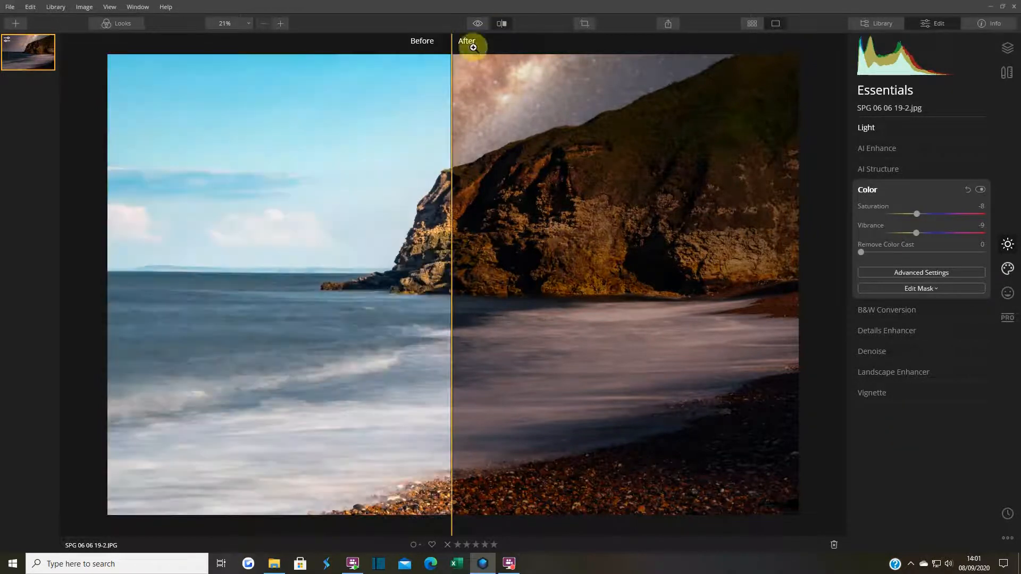
left_click_drag(448, 49, 401, 190)
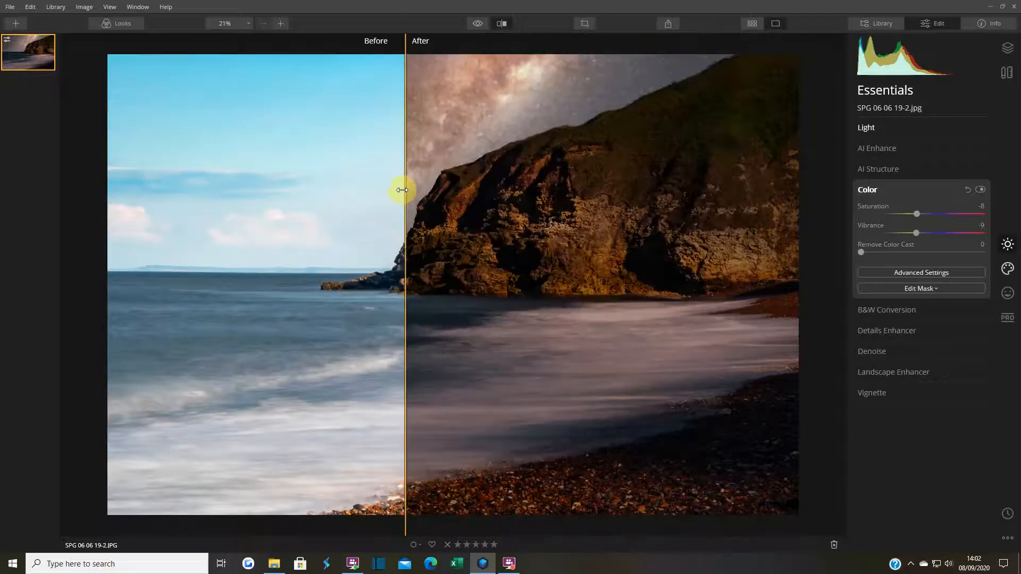
left_click(503, 25)
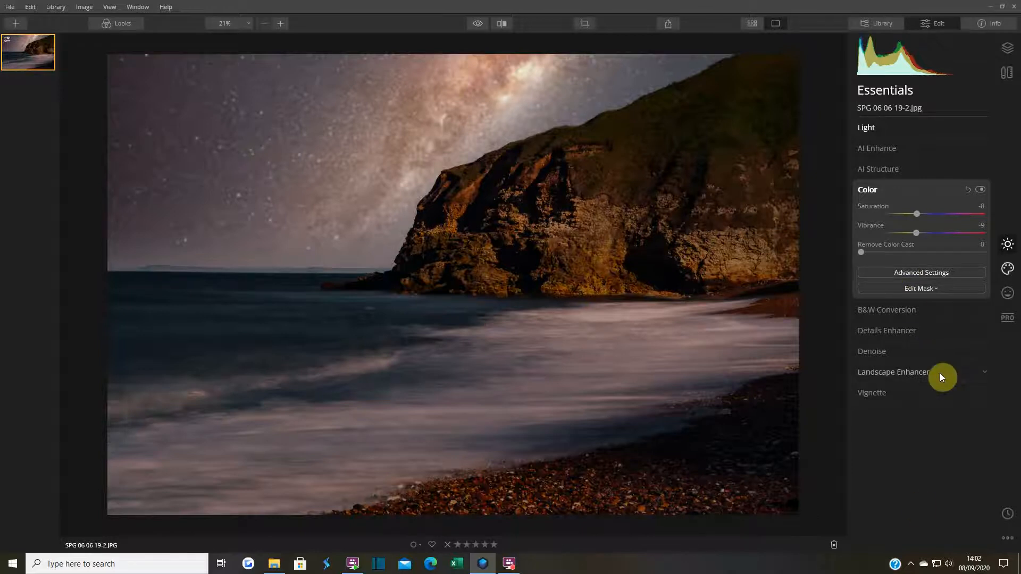
left_click(870, 191)
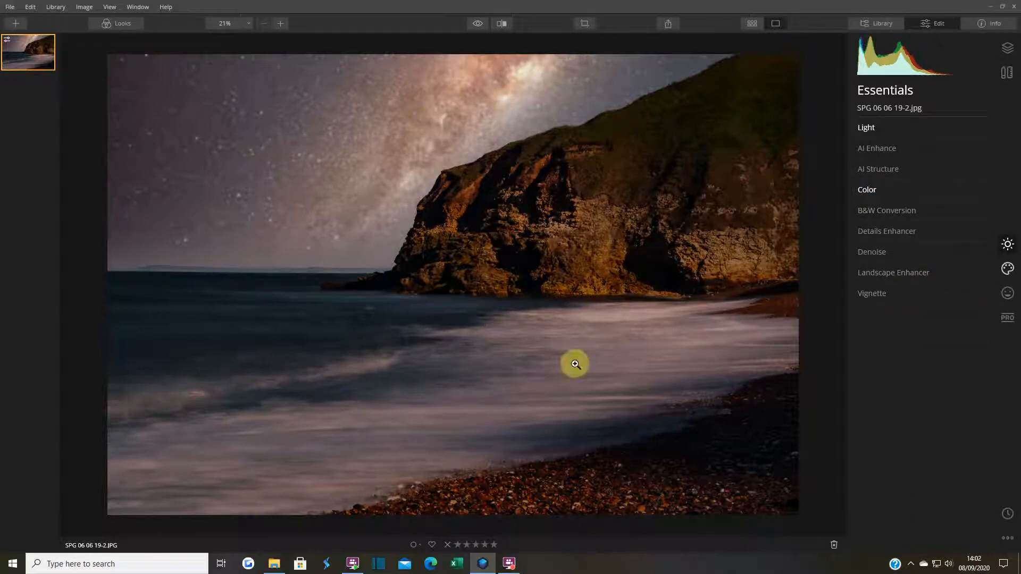
Step: Export the night-scene photo as a JPEG named Luminar 8 into the 08 Sky Replacement folder inside Luminar 4 VIDEO
left_click(670, 24)
left_click(682, 37)
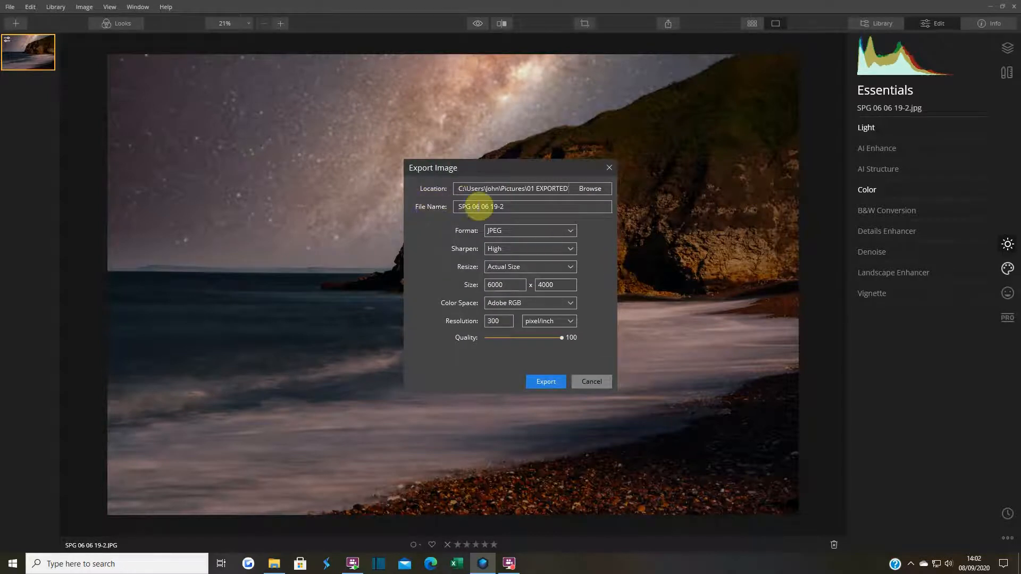
left_click_drag(505, 207, 444, 212)
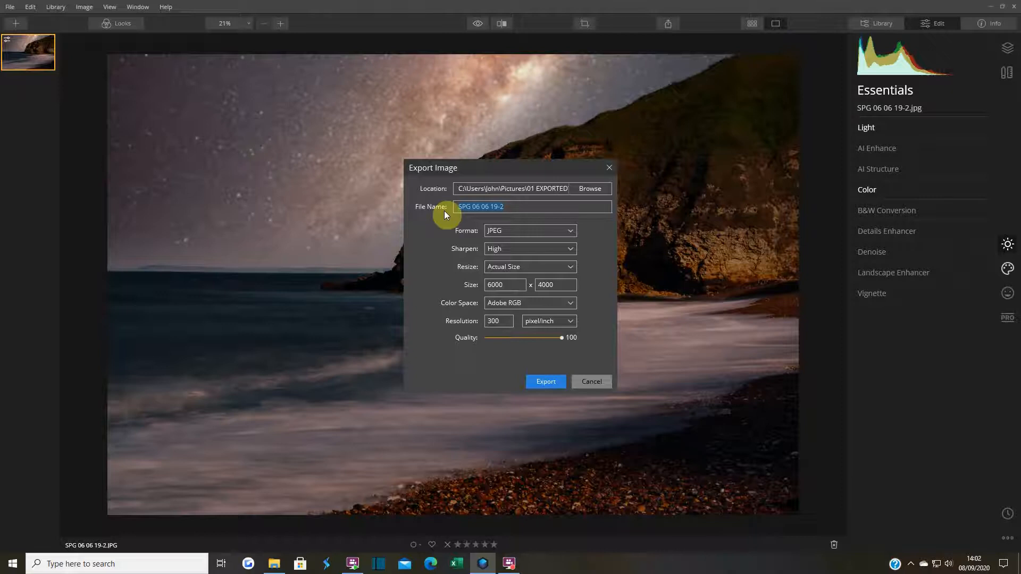
type("Luminar 8")
left_click(588, 189)
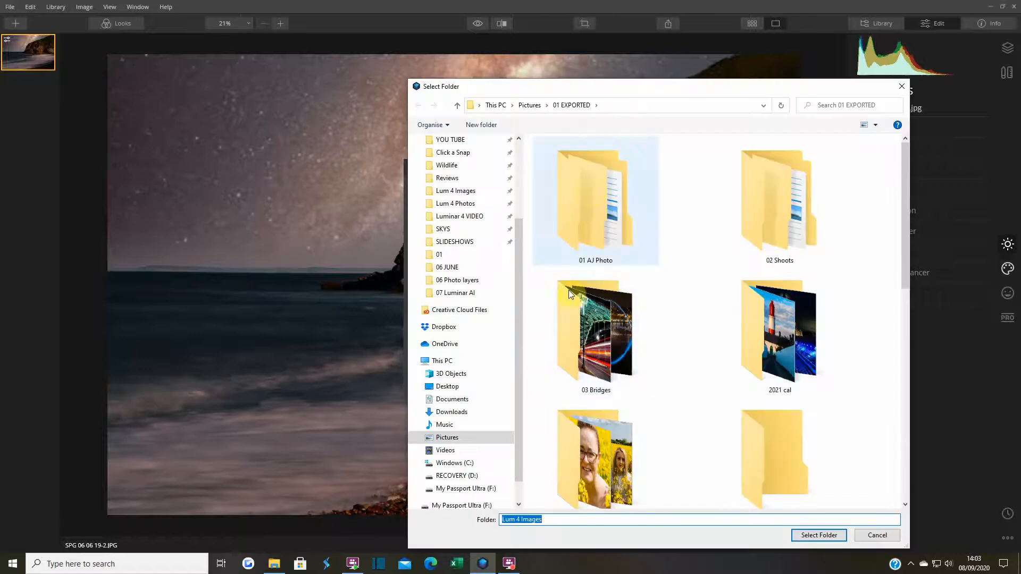
left_click(457, 218)
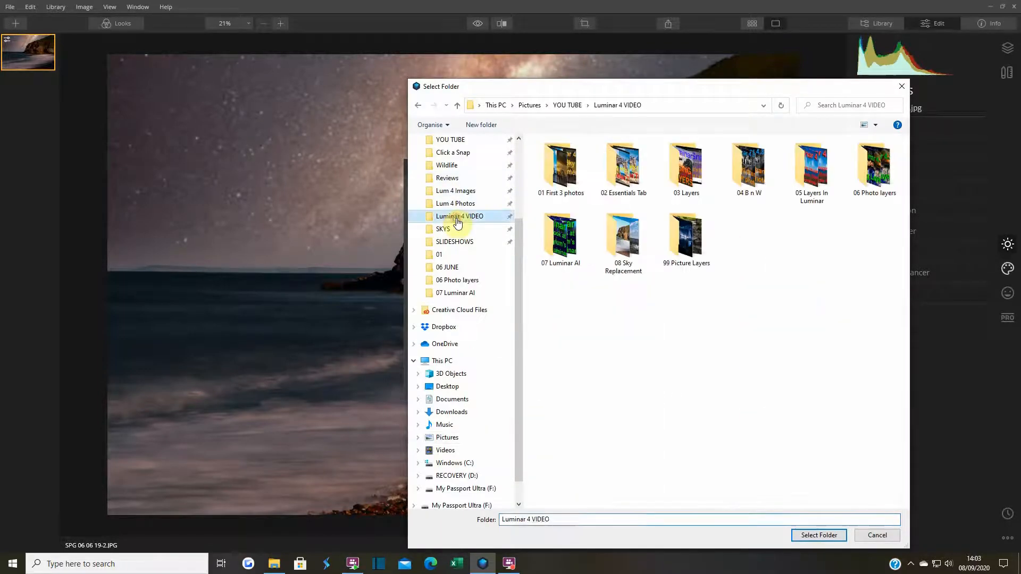
double_click(623, 240)
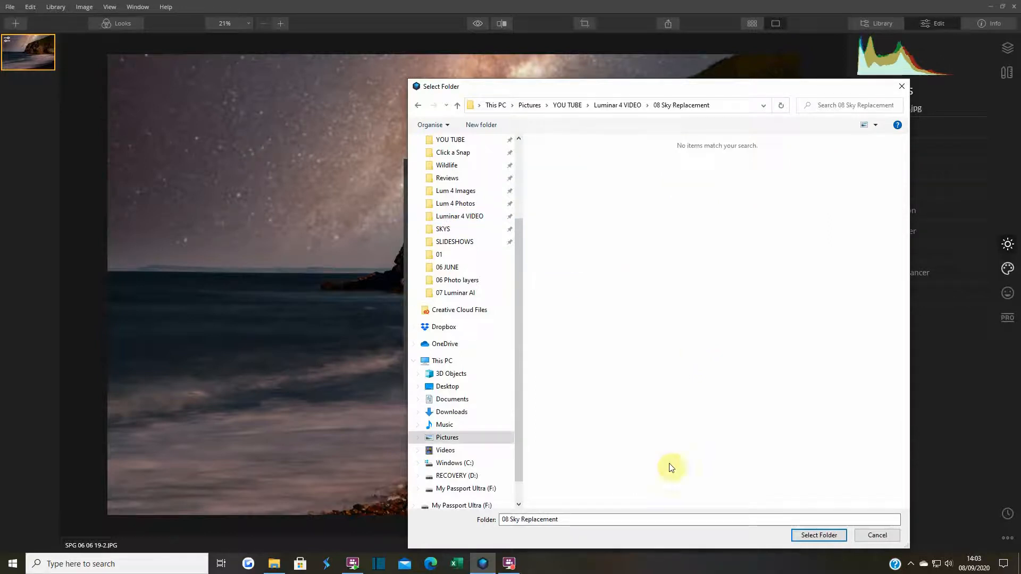
left_click(815, 536)
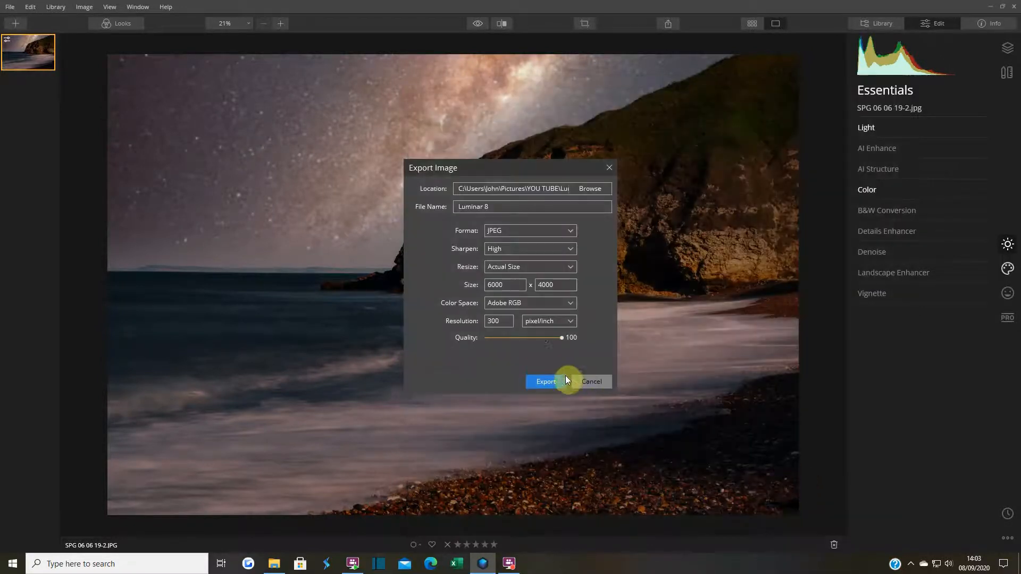
left_click(548, 381)
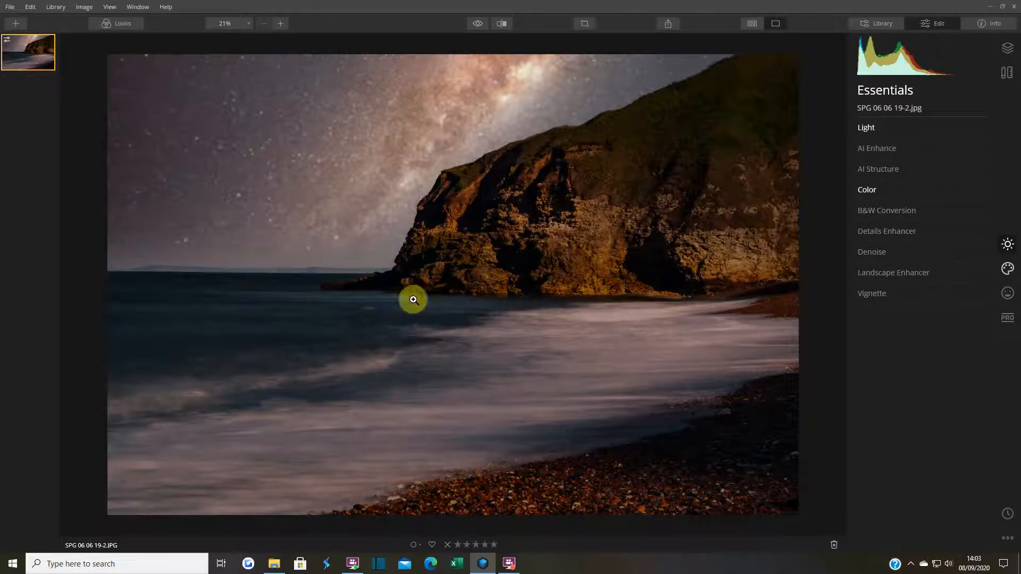
Step: Open the single image SPG 06 06 19-6 from the 08 Sky Replacement folder for editing
left_click(21, 24)
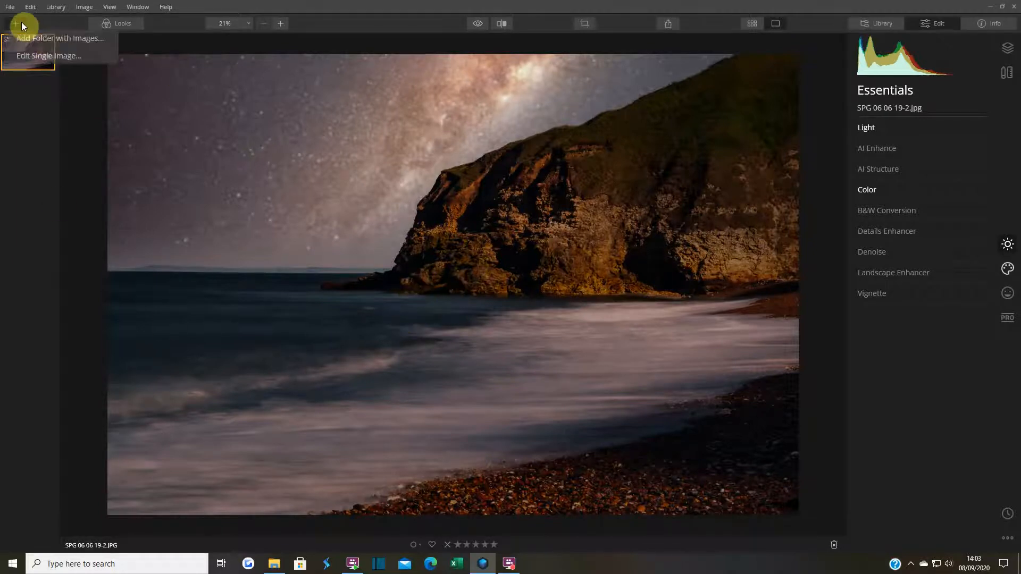
left_click(27, 55)
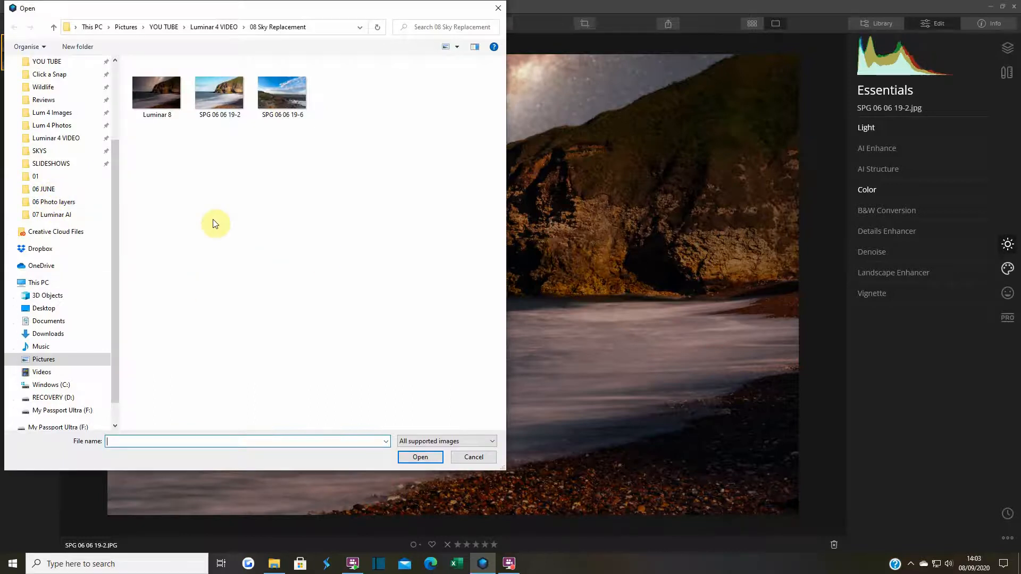
double_click(280, 98)
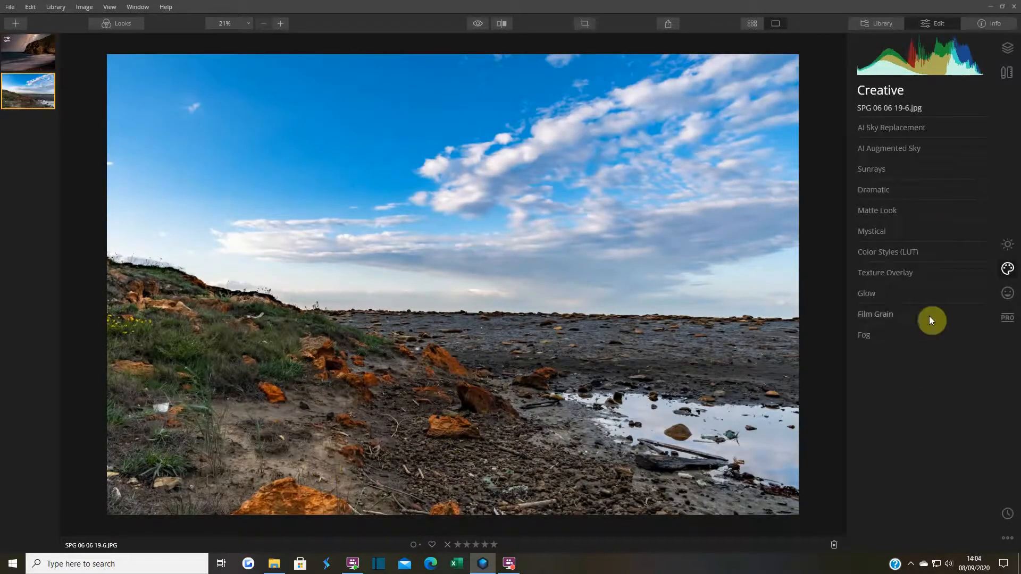
Step: Replace the sky in AI Sky Replacement with the custom image Seaham 23 04 17-2 from 01 EXPORTED > 01 AJ Photo > 2017
left_click(887, 133)
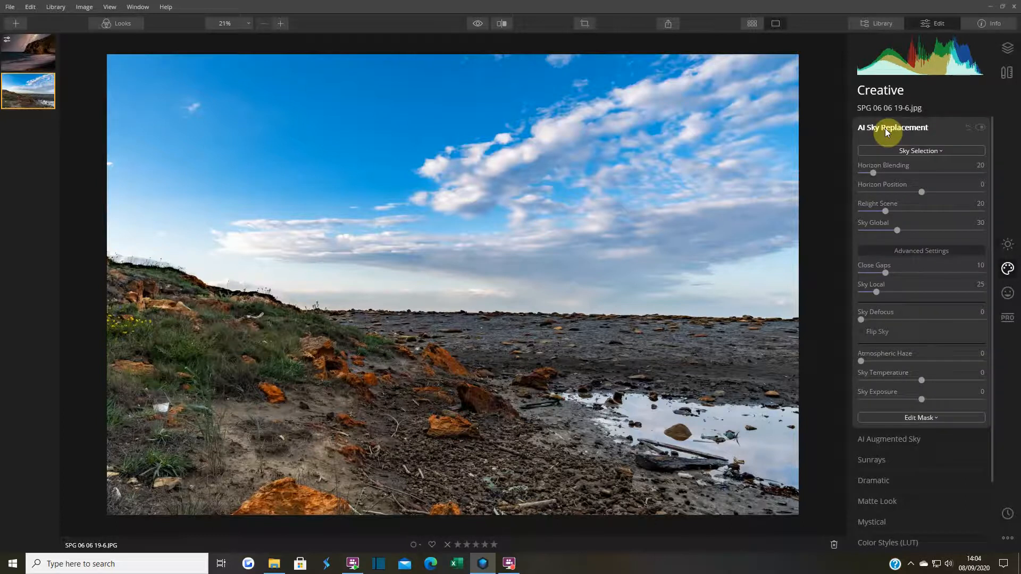
left_click(928, 155)
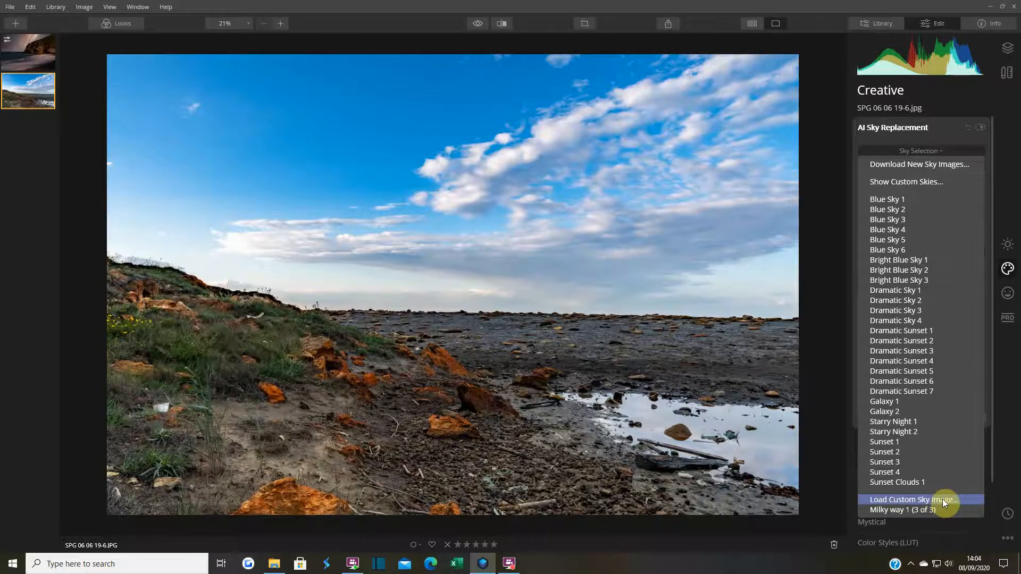
left_click(914, 501)
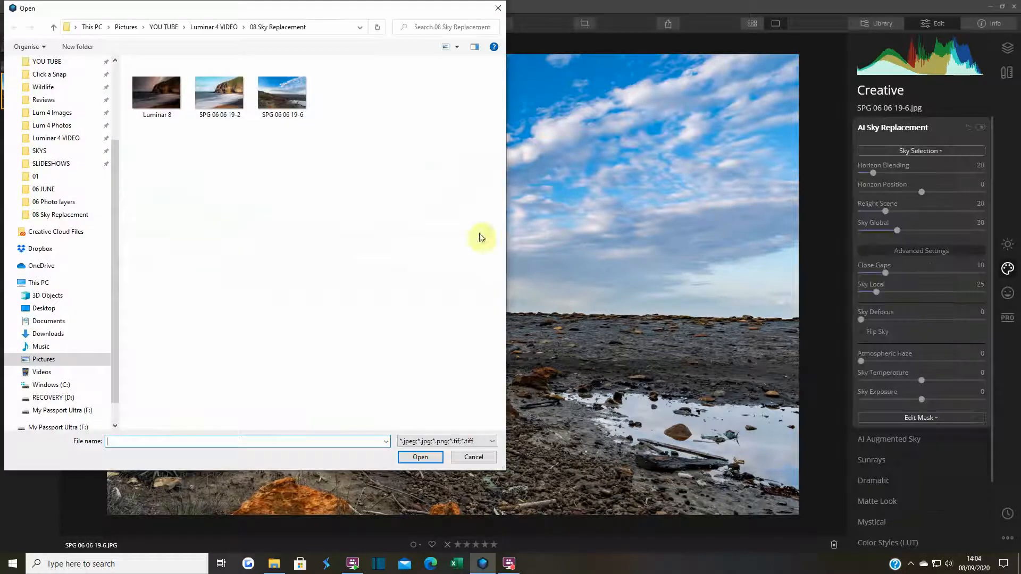
scroll(42, 132, "up", 3)
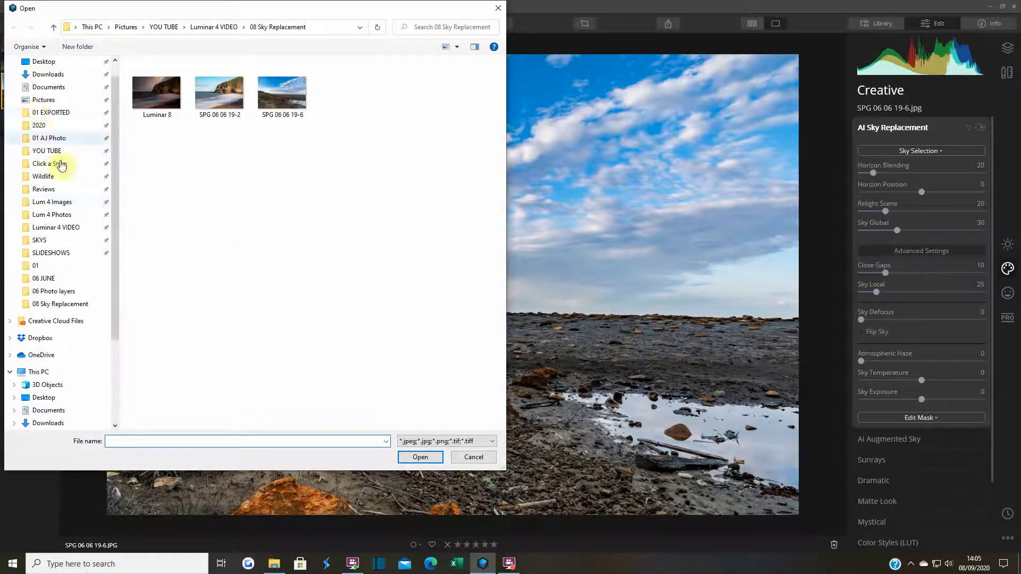
left_click(57, 113)
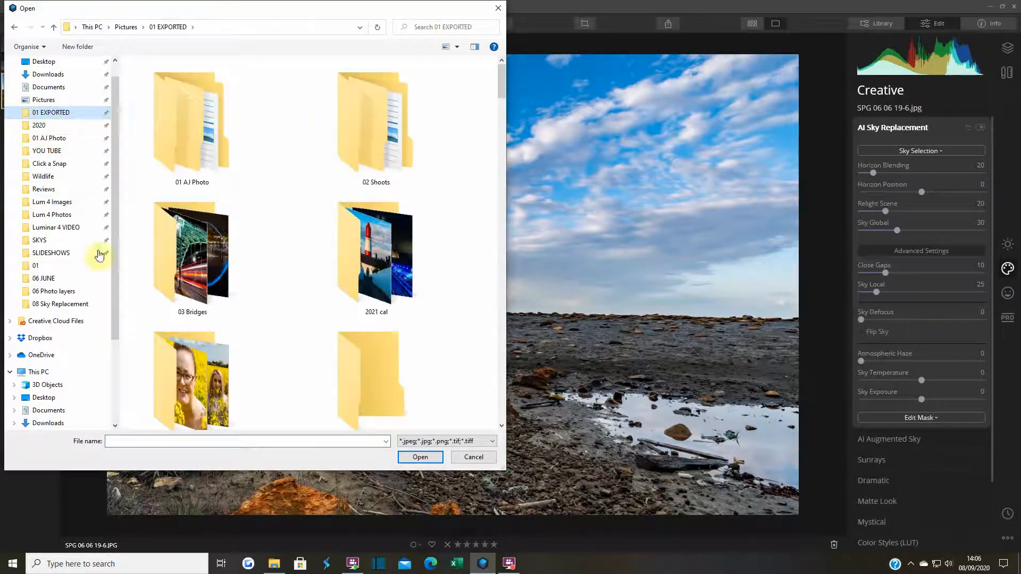
double_click(193, 139)
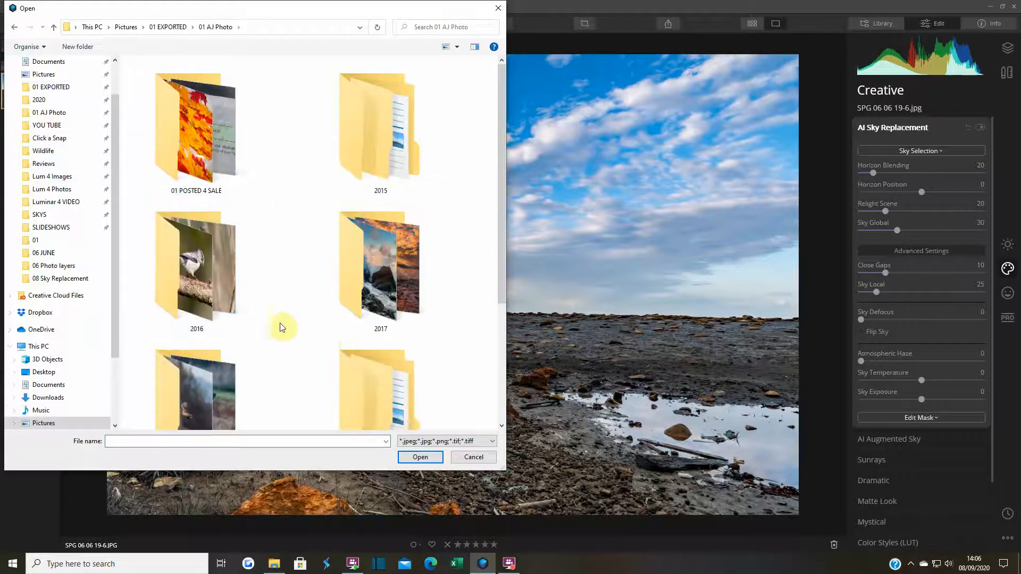
double_click(366, 270)
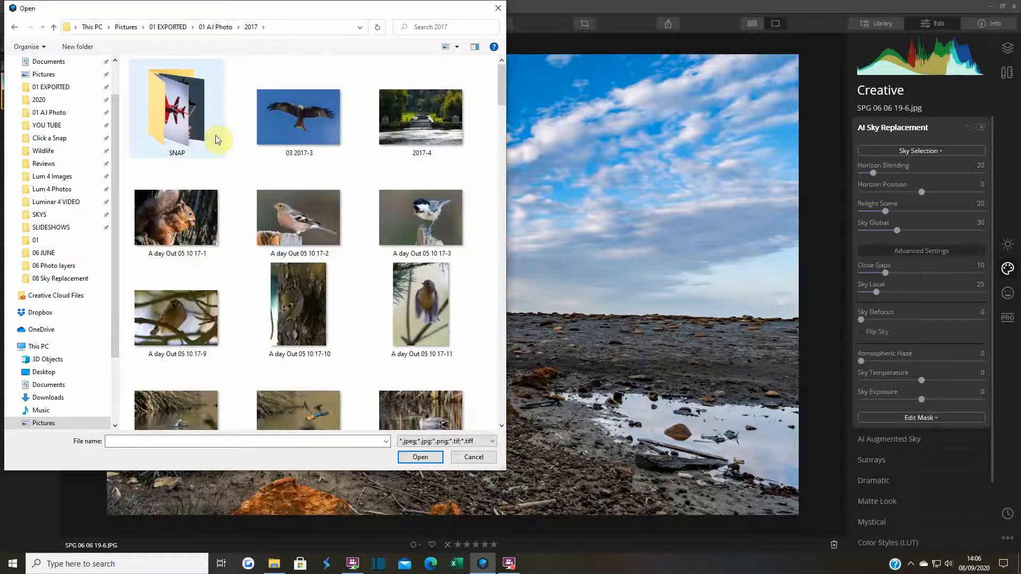
scroll(246, 264, "down", 15)
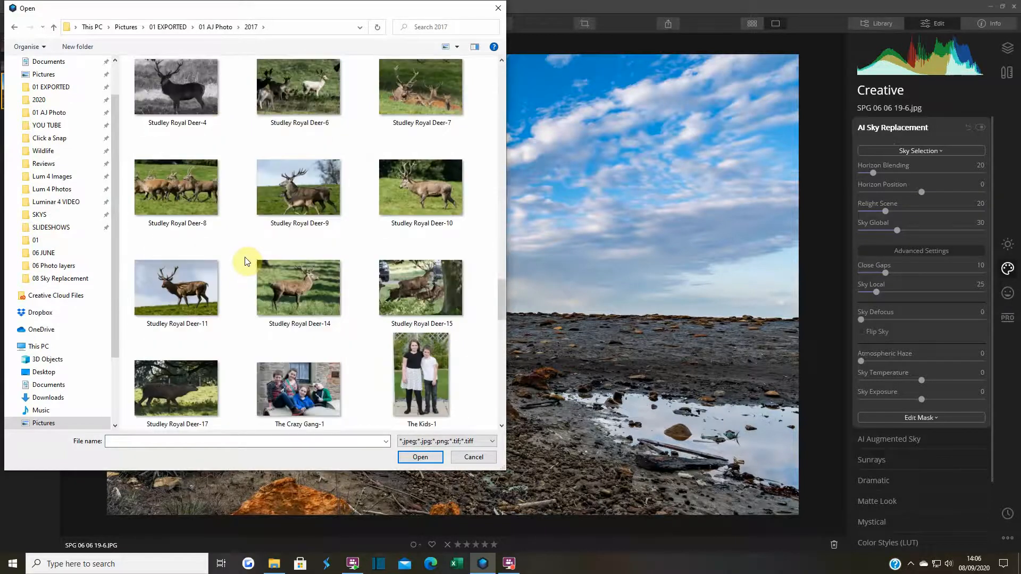
scroll(244, 257, "up", 8)
scroll(246, 259, "down", 4)
left_click(287, 175)
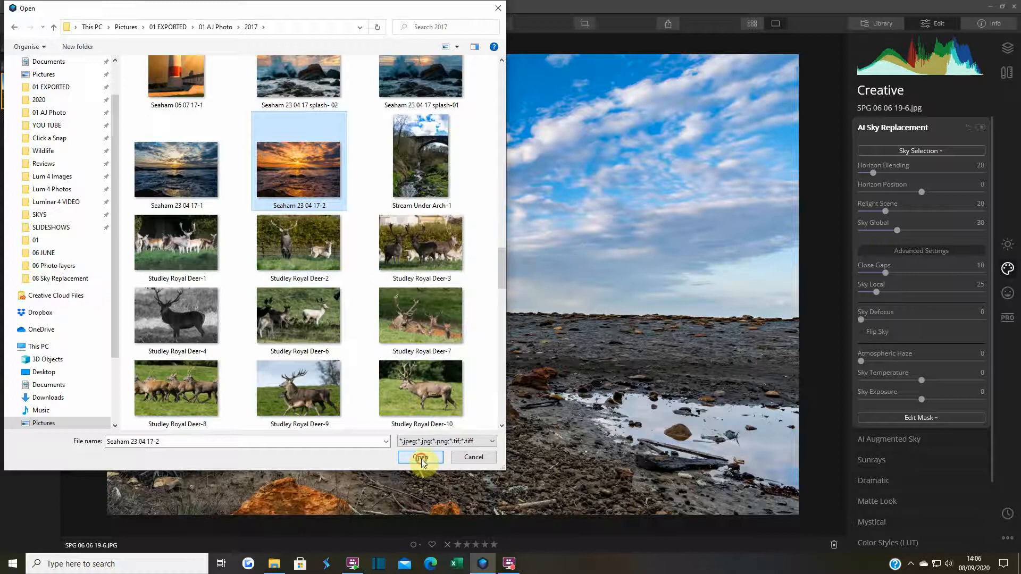
left_click(418, 456)
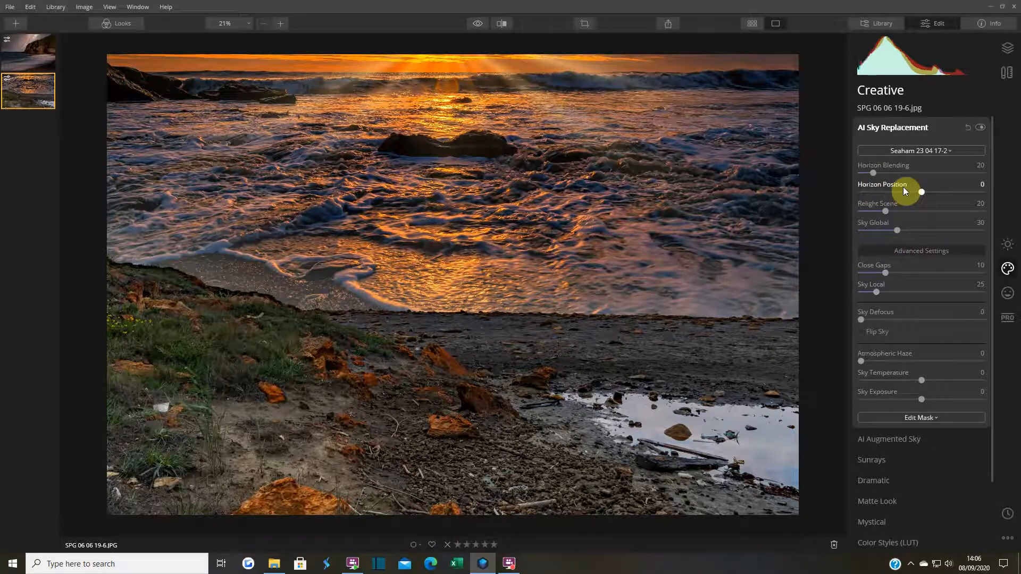
Step: Lower the replacement sky by setting its Horizon Position to -100
left_click_drag(917, 192, 870, 197)
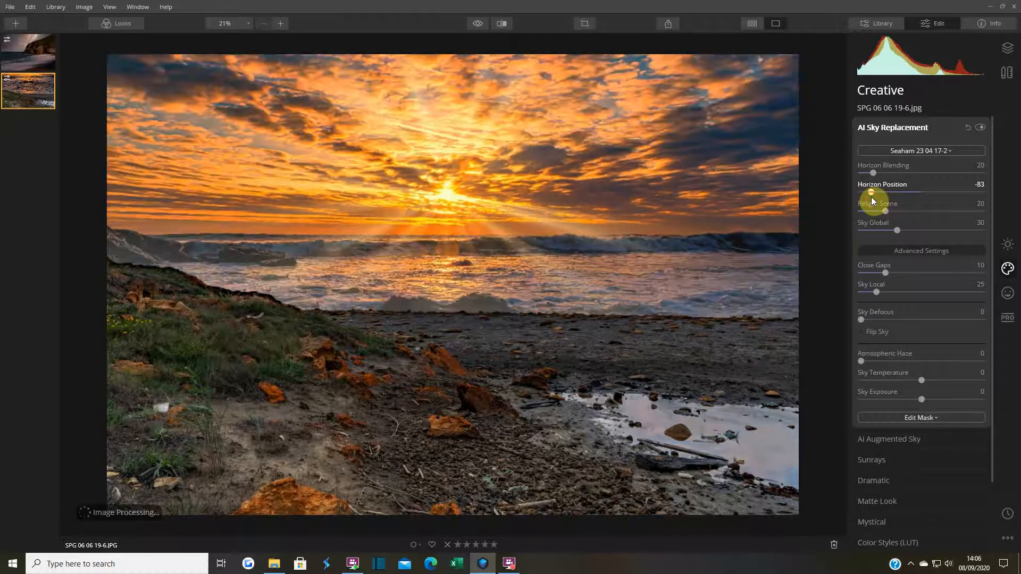
left_click_drag(866, 199, 866, 192)
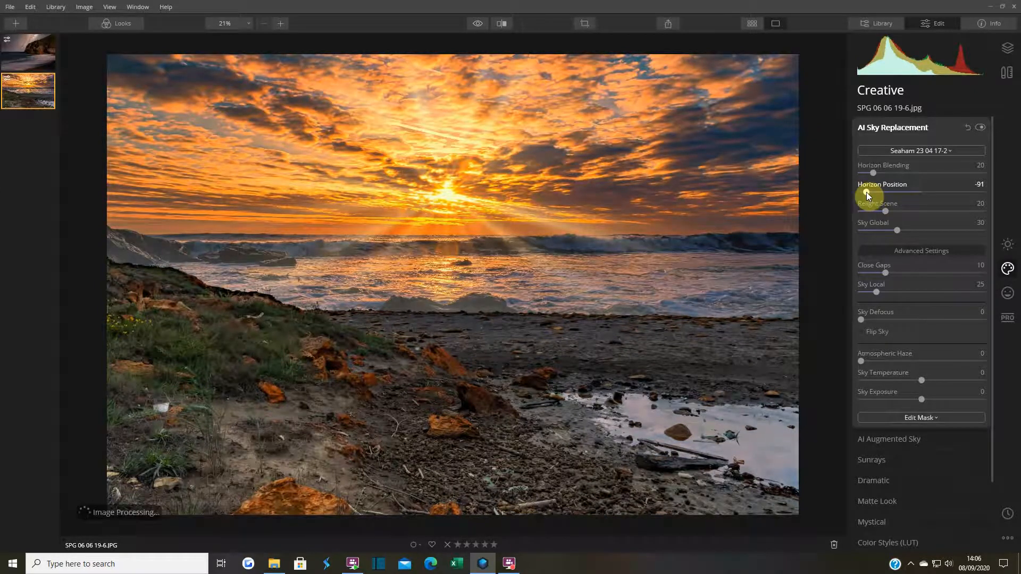
left_click_drag(866, 193, 856, 193)
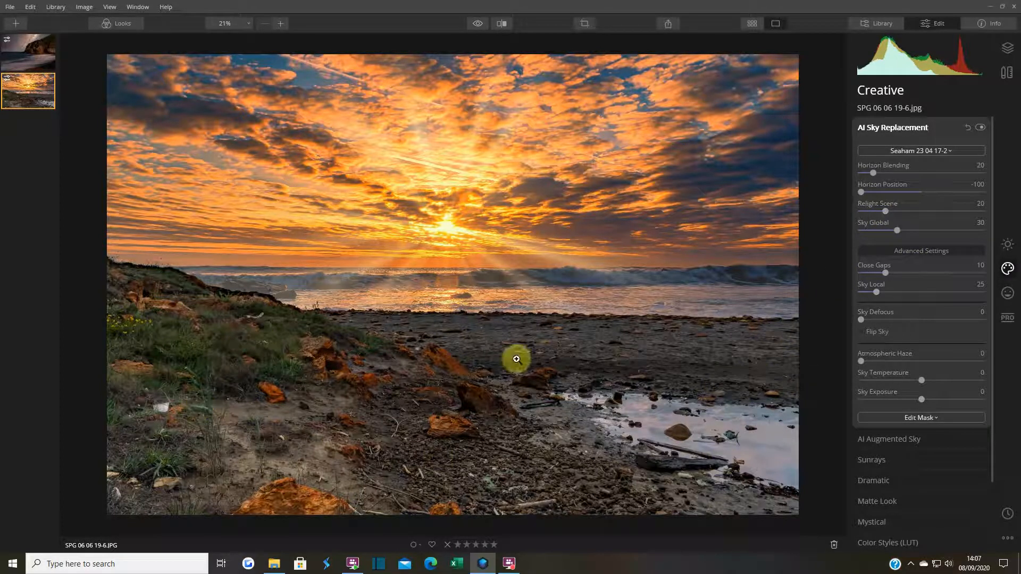
Step: Set the sky replacement's Relight Scene to 41 and Sky Global to 48
left_click_drag(887, 212, 913, 213)
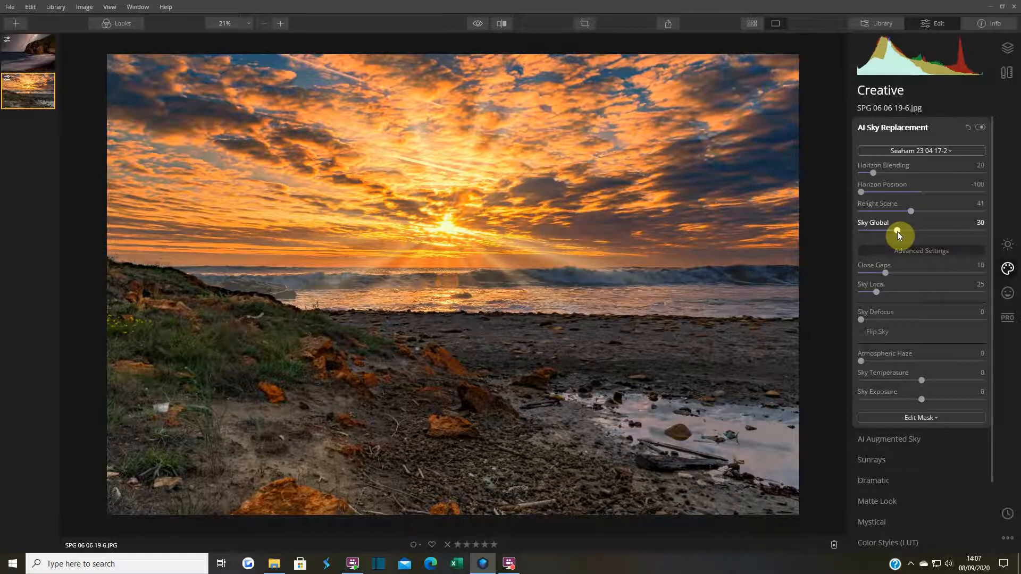
left_click_drag(899, 232, 916, 232)
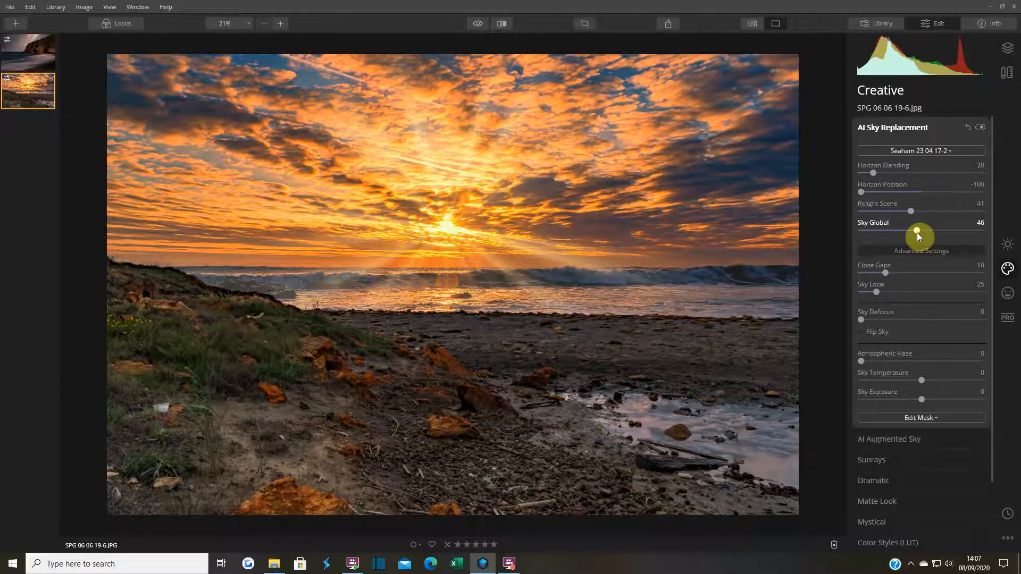
left_click_drag(917, 232, 920, 232)
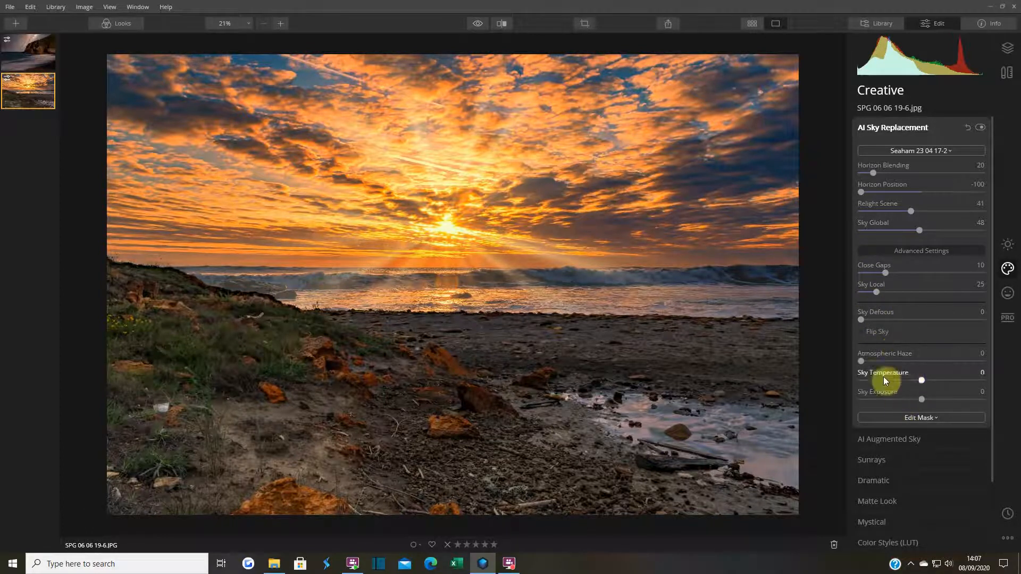
Step: Set the replacement sky's Atmospheric Haze to 4, Sky Temperature to -44 and Sky Exposure to -18
left_click_drag(864, 363, 864, 361)
left_click_drag(922, 380, 895, 384)
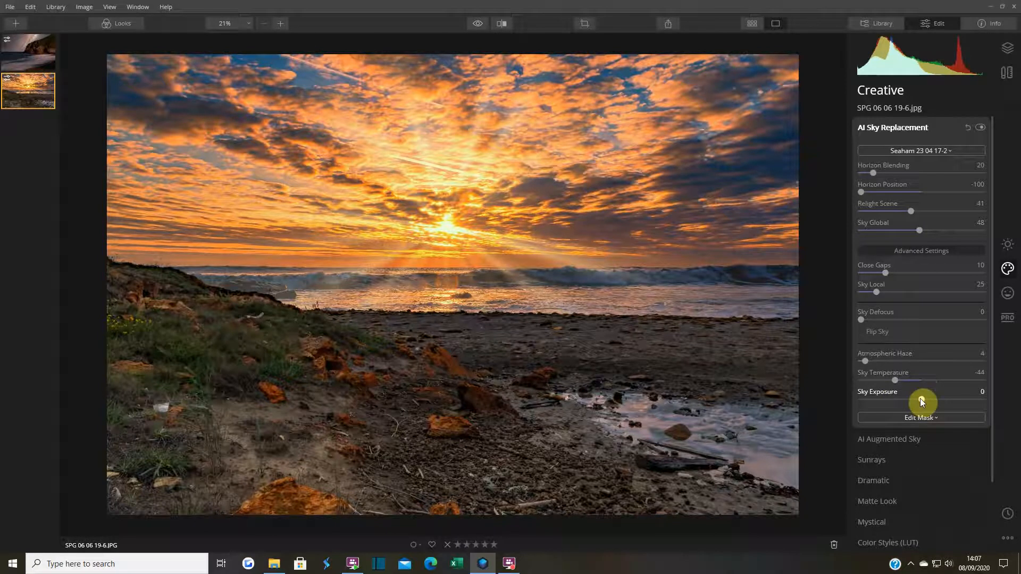
left_click_drag(920, 398, 910, 398)
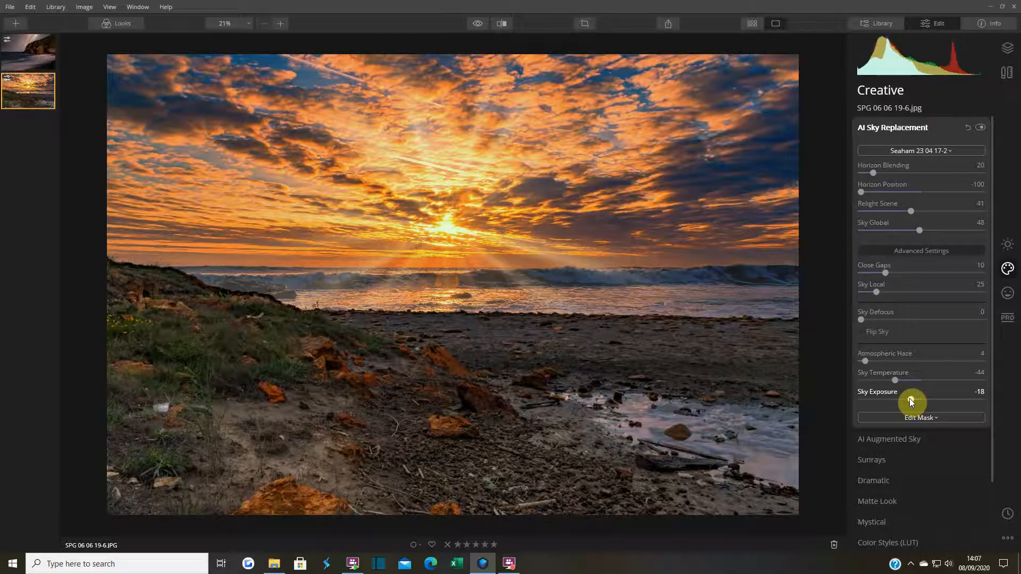
Step: Brighten the dark areas in the Essentials Light adjustments with Shadows 45 and Blacks 27
left_click(1006, 251)
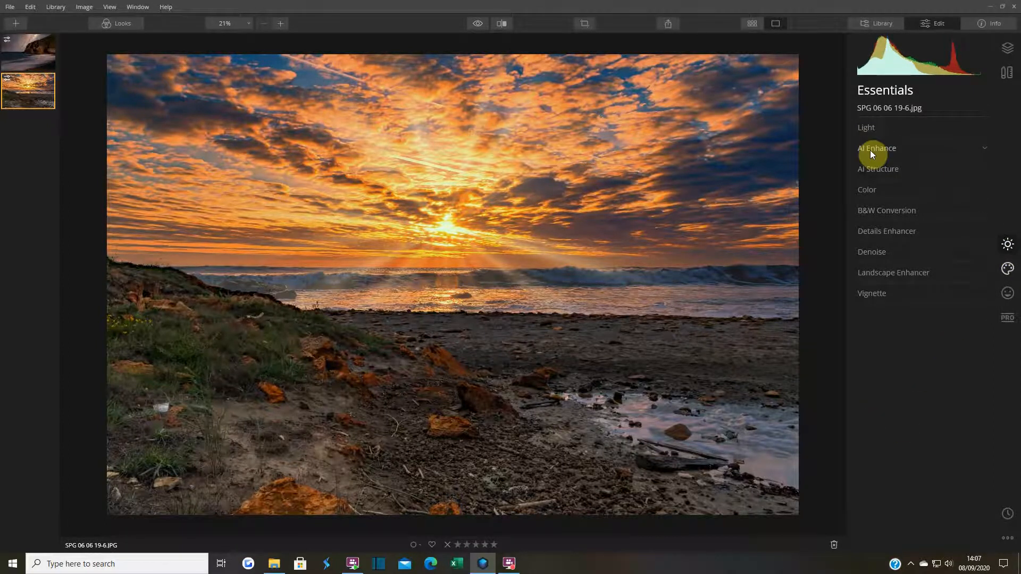
left_click(859, 128)
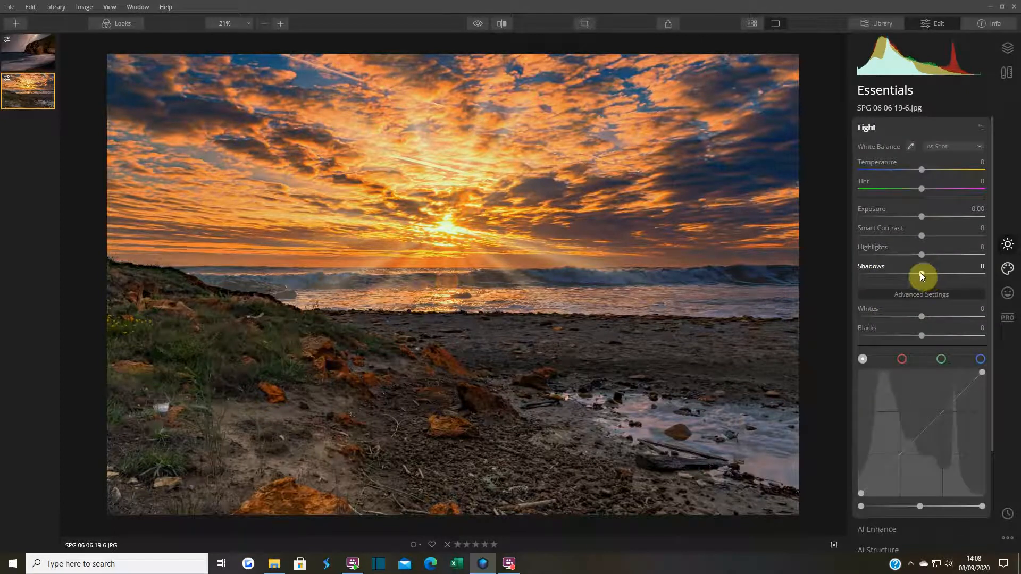
left_click_drag(922, 273, 947, 276)
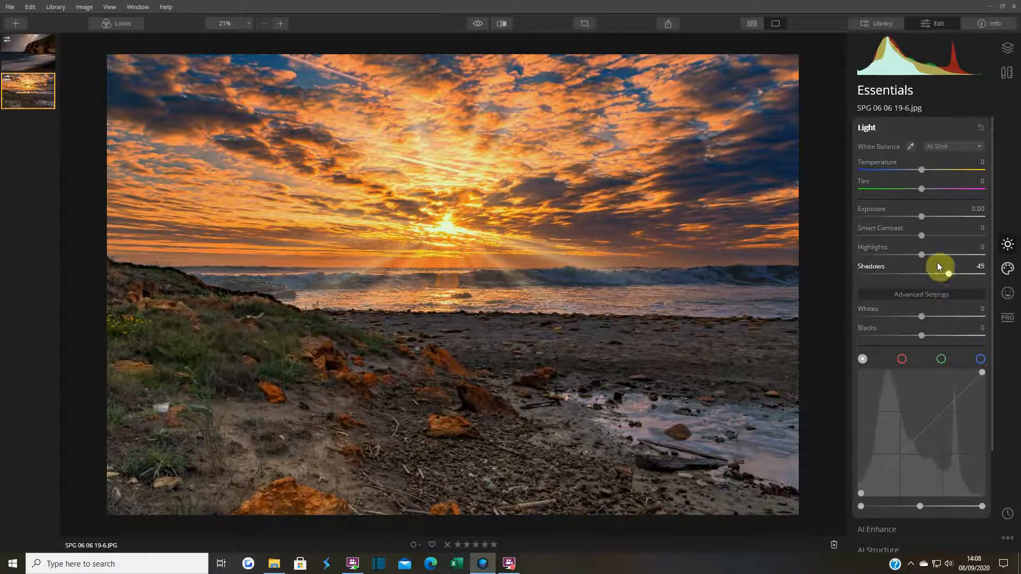
left_click_drag(924, 336, 937, 336)
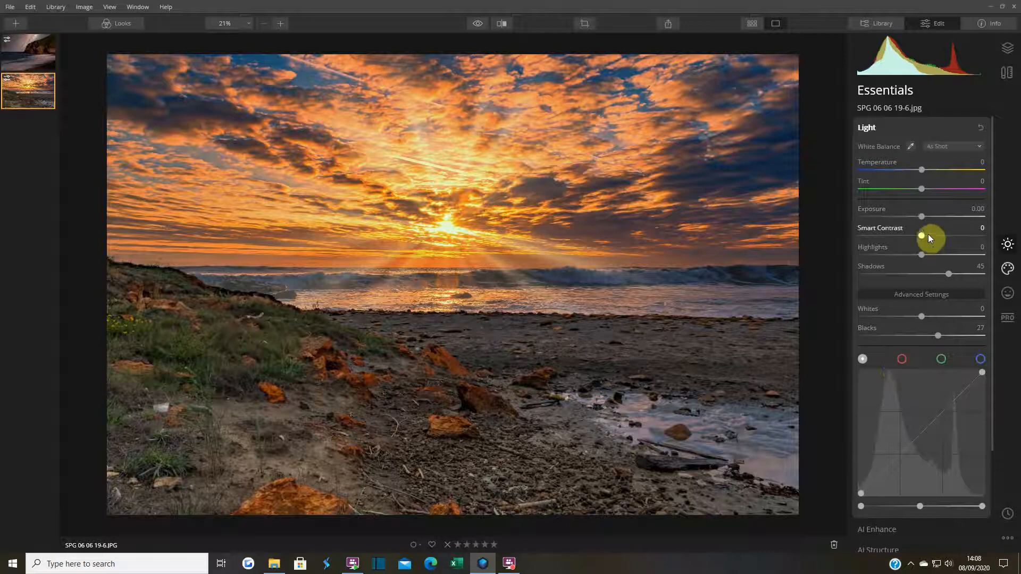
Step: Set the photo's Smart Contrast to 8 and Exposure to 1.05 in the Light adjustments
left_click_drag(923, 235, 926, 235)
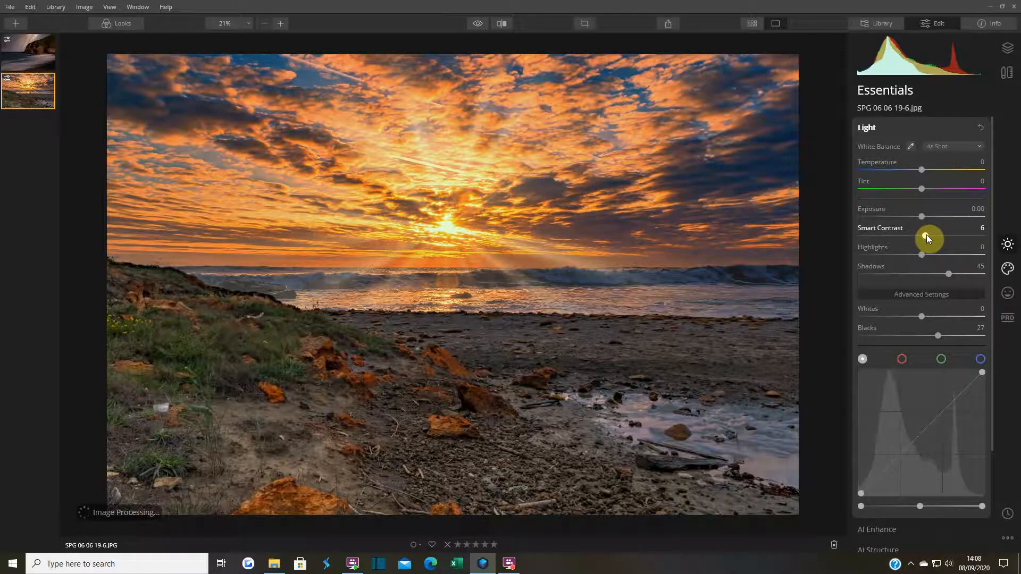
left_click_drag(926, 234, 927, 235)
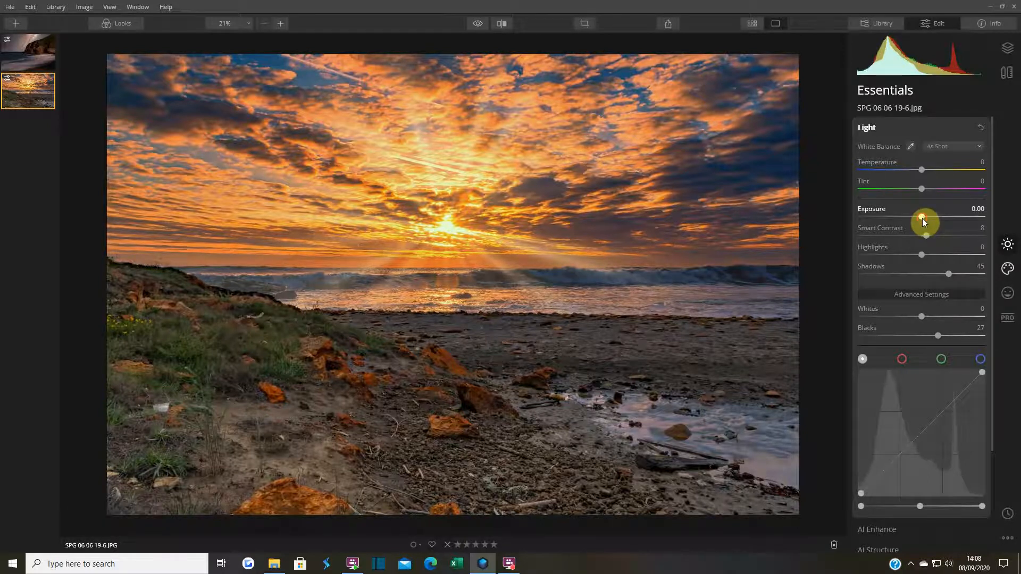
left_click_drag(922, 218, 935, 218)
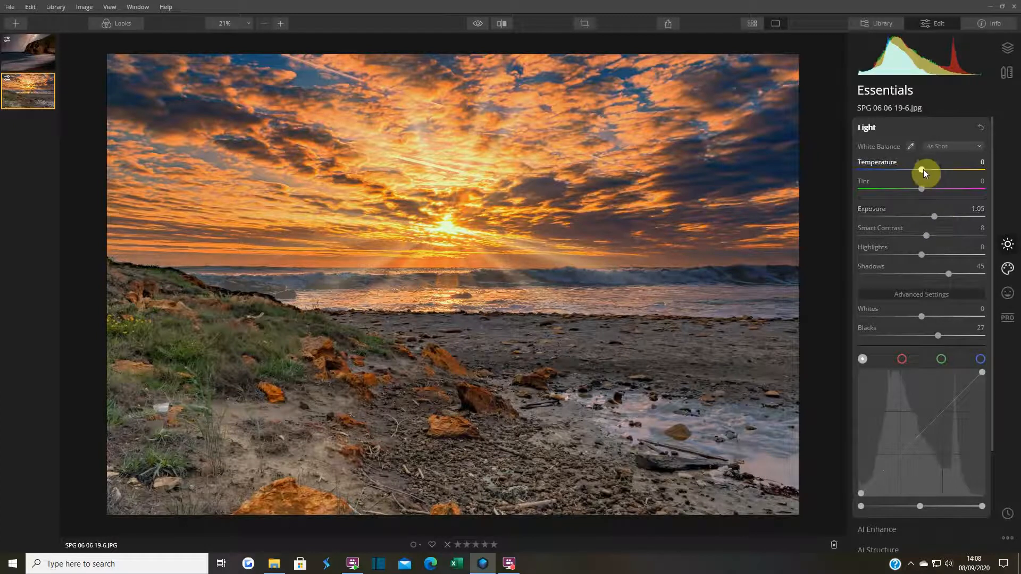
Step: Set the Light adjustments' Temperature to 35, and in AI Enhance set AI Accent to 13 and AI Sky Enhancer to 17
left_click_drag(923, 170, 936, 170)
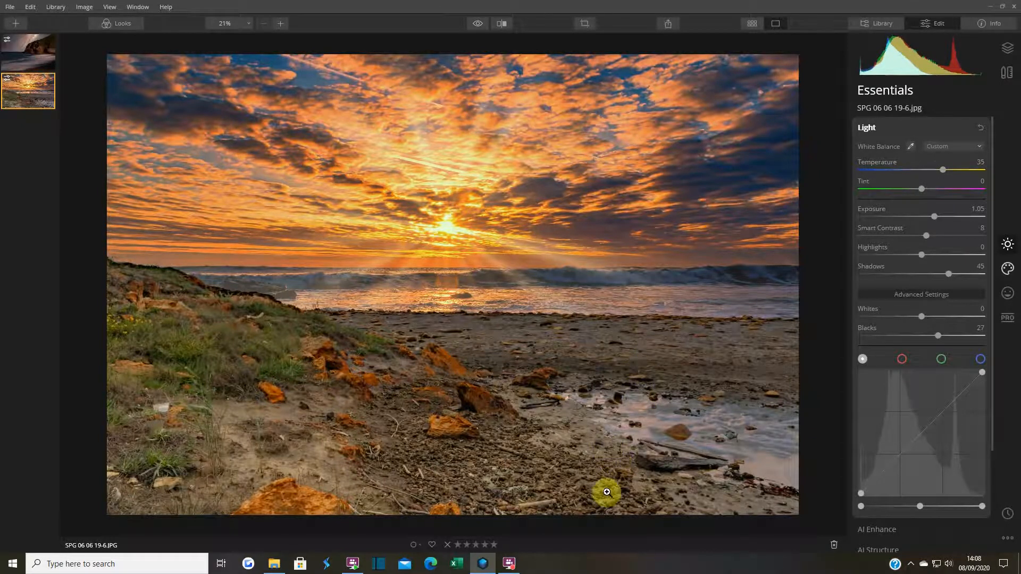
left_click(865, 126)
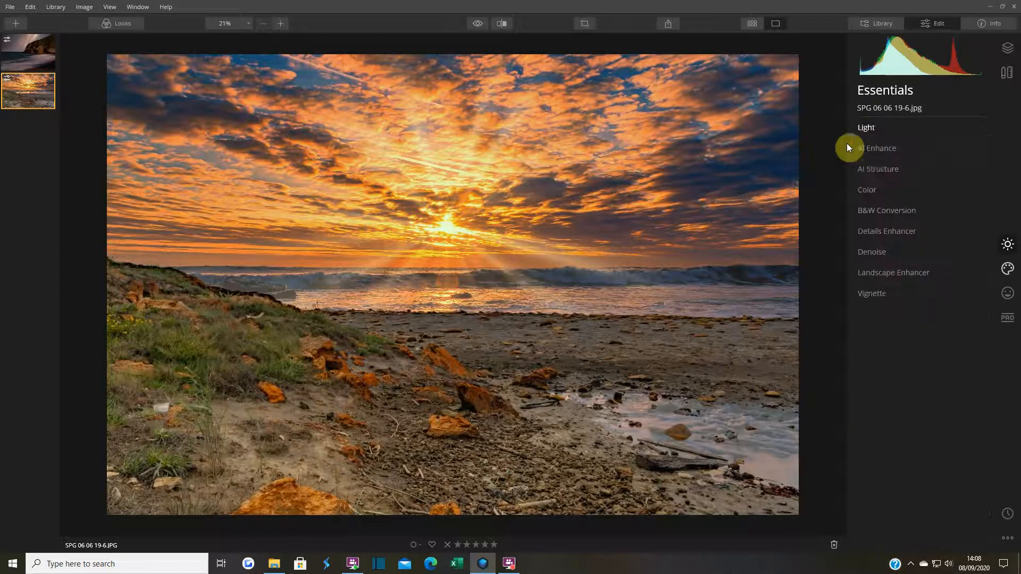
left_click(878, 150)
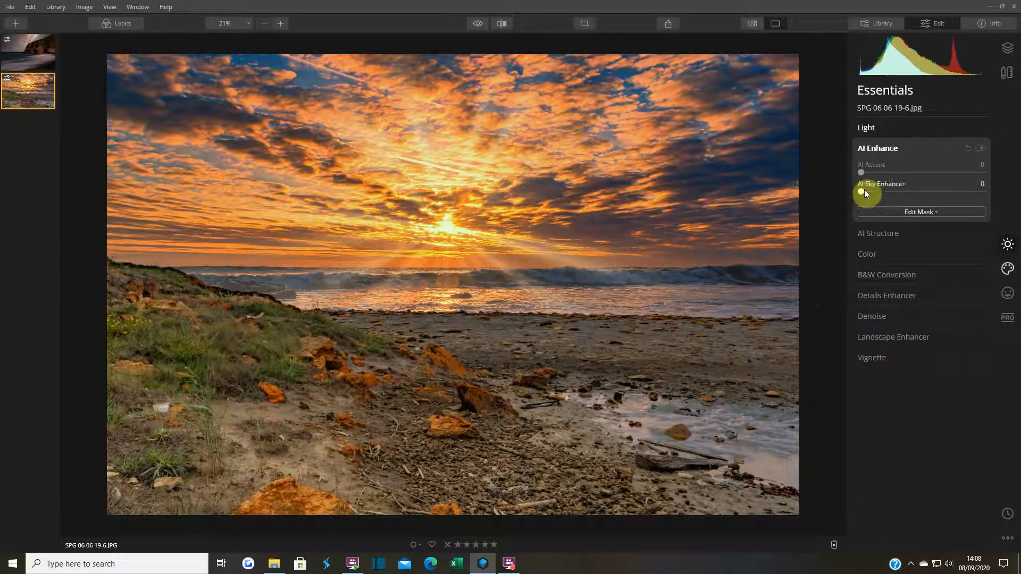
left_click_drag(862, 169, 875, 172)
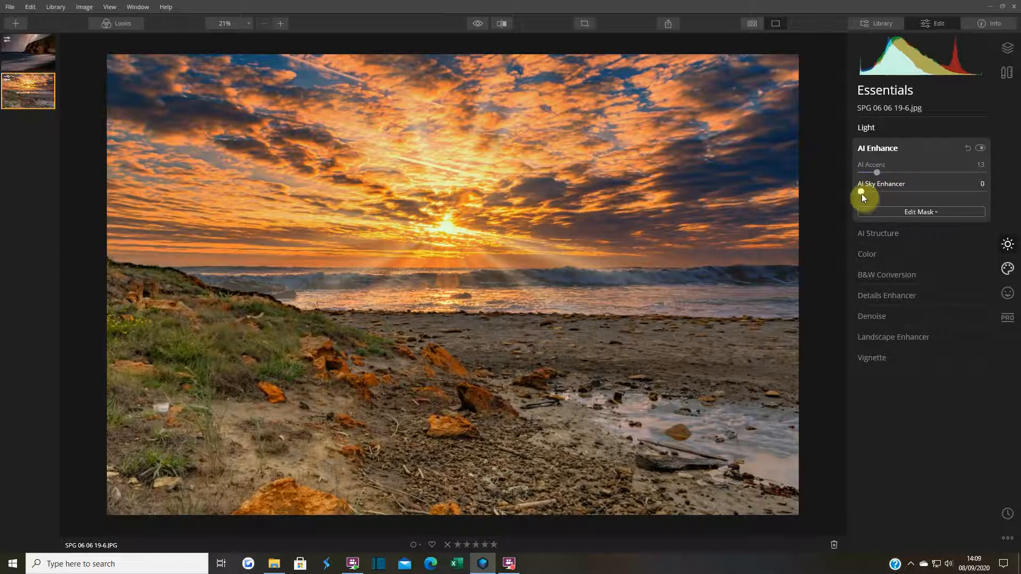
left_click_drag(860, 192, 879, 192)
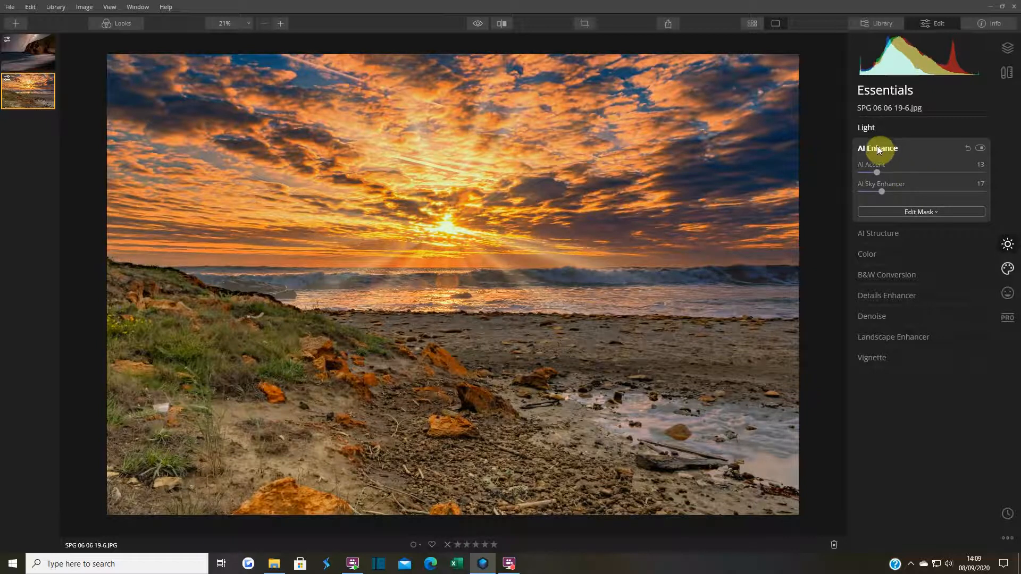
left_click(877, 149)
Step: Bring out the photo's detail by setting the AI Structure Amount to 15
left_click(876, 171)
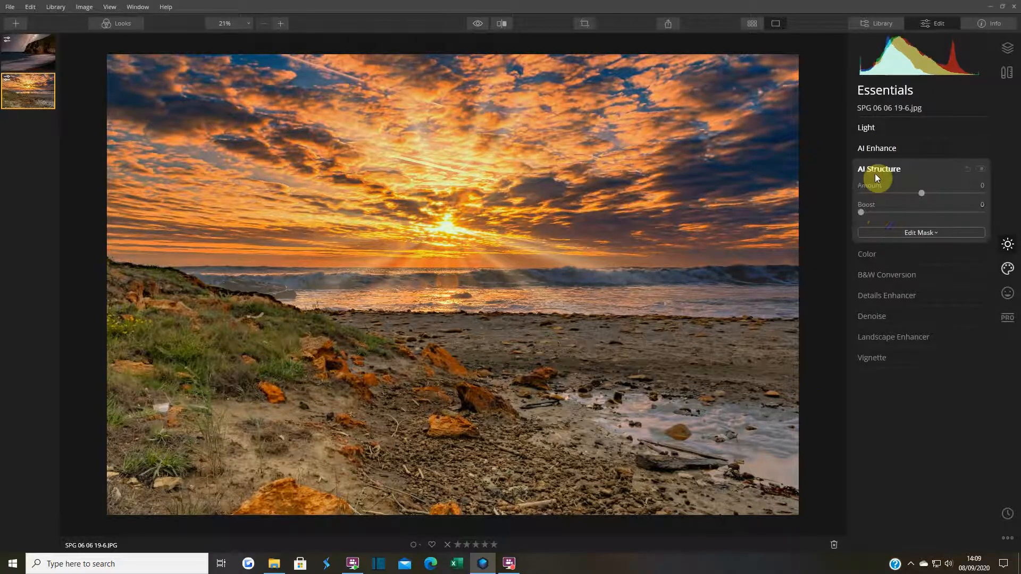
left_click_drag(924, 193, 930, 196)
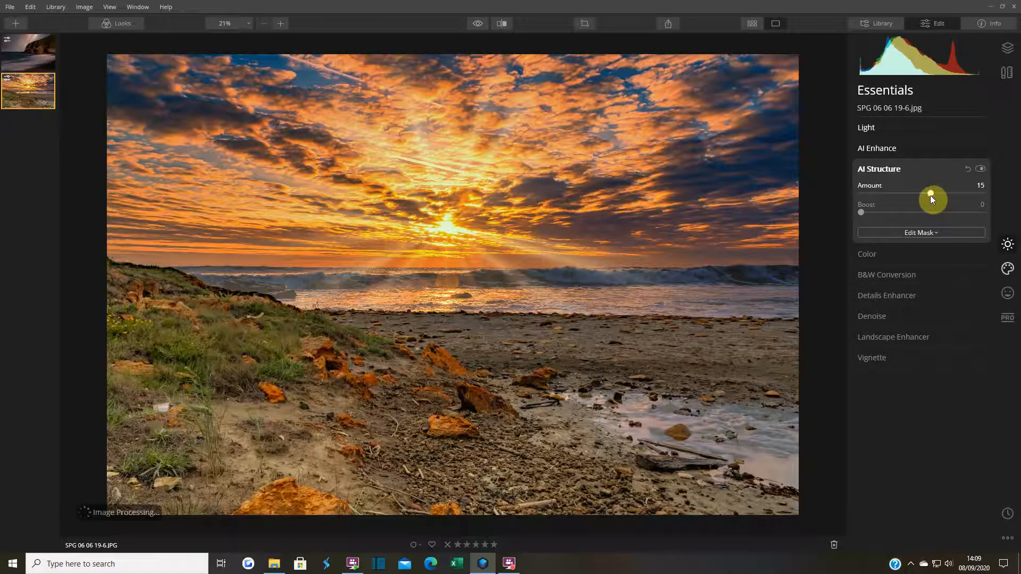
left_click(873, 171)
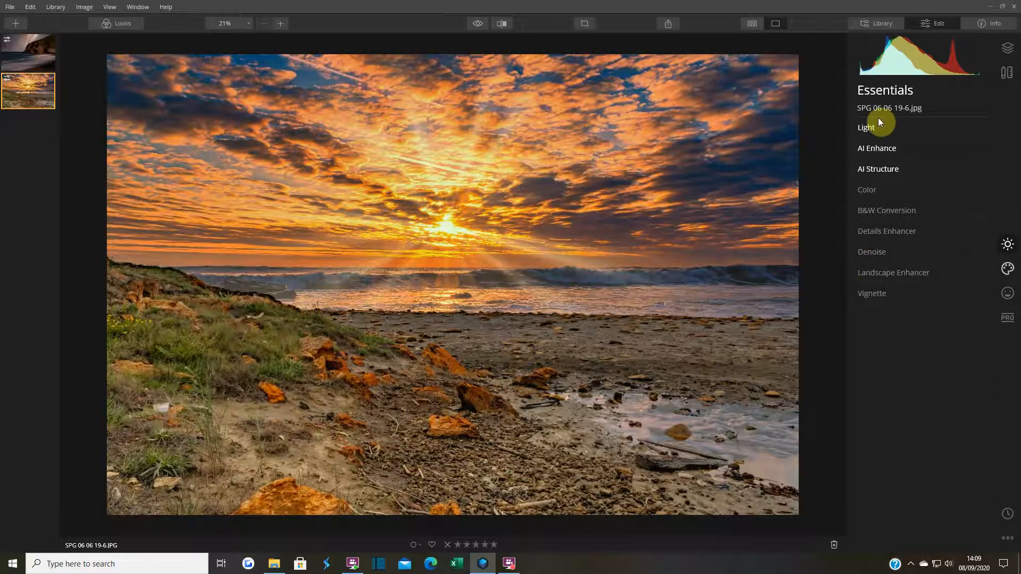
Step: Tone down the photo's colours with Saturation -9 and Vibrance -4 in the Color adjustments
left_click(868, 190)
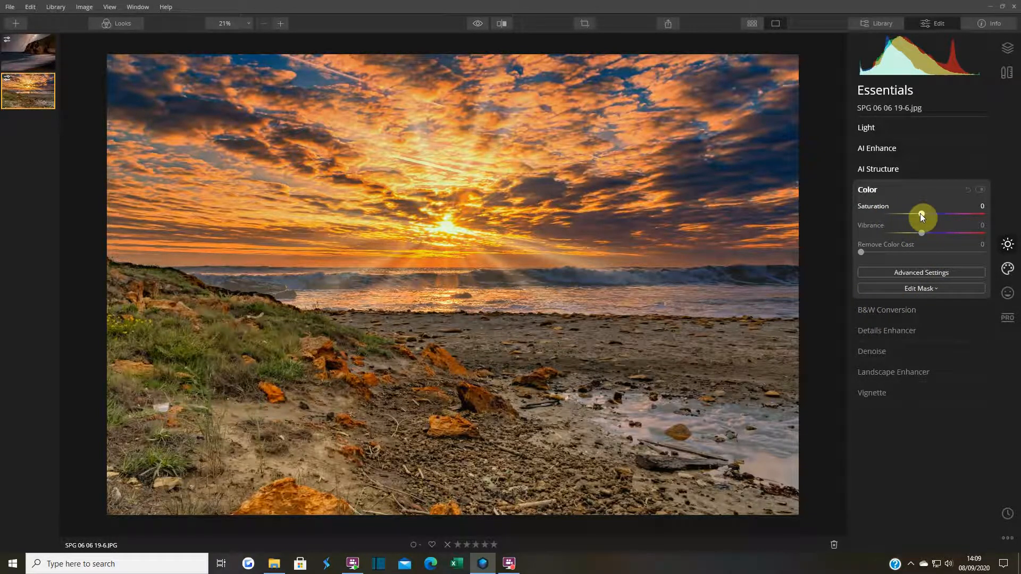
left_click_drag(916, 213, 919, 231)
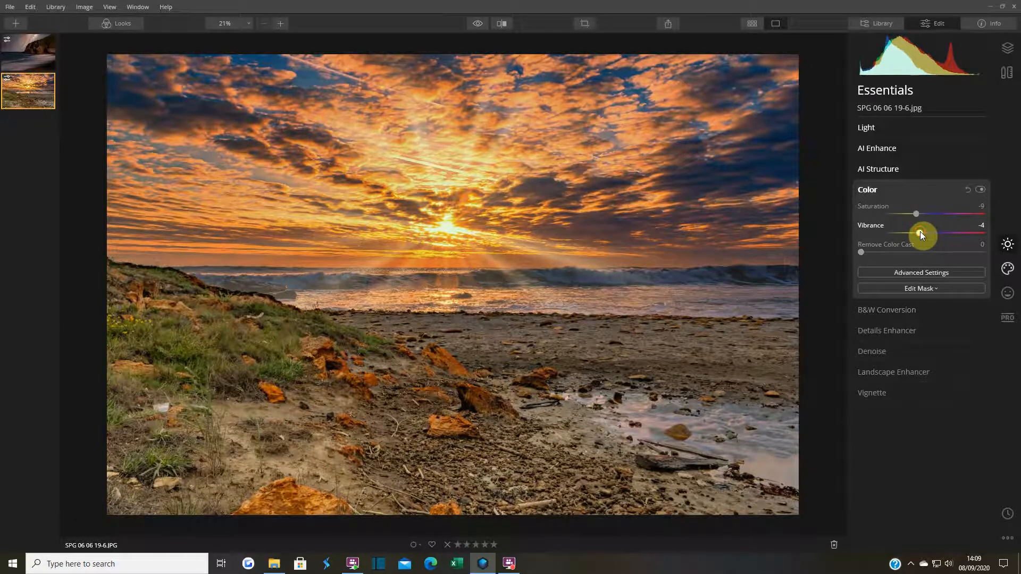
left_click(865, 189)
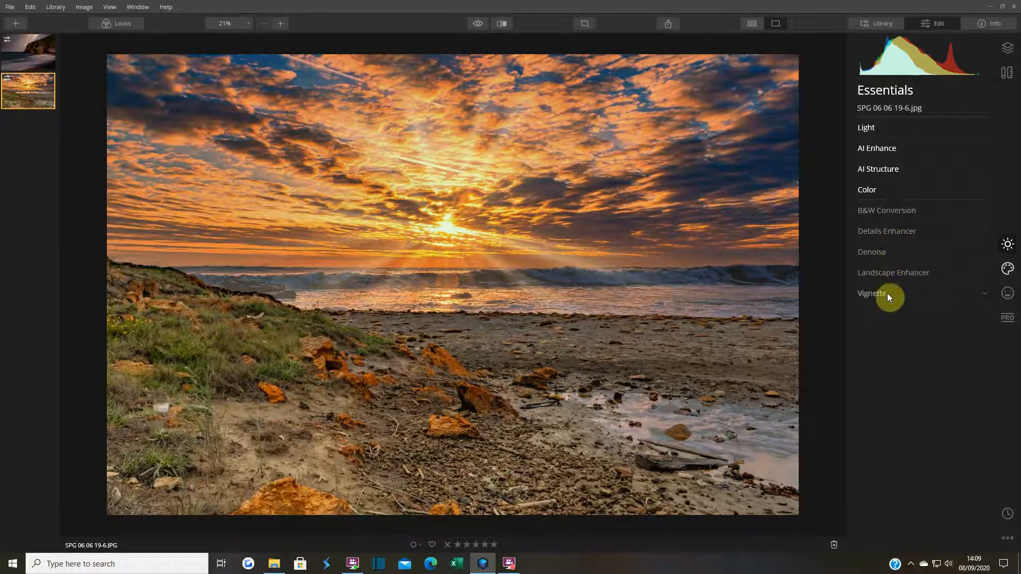
Step: Examine the sky and waves at 100% zoom to judge whether the photo needs Denoise
left_click(878, 253)
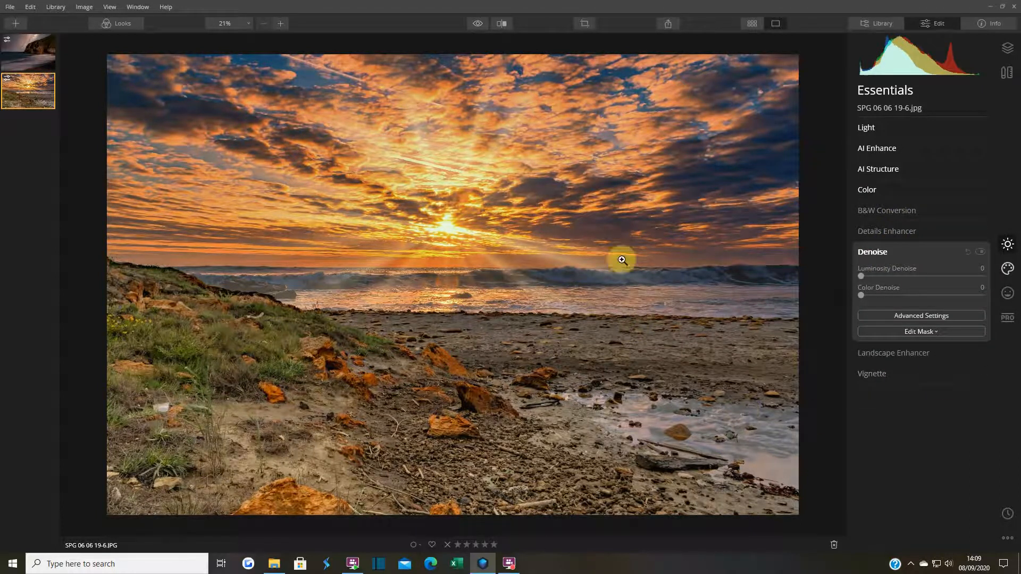
left_click(701, 212)
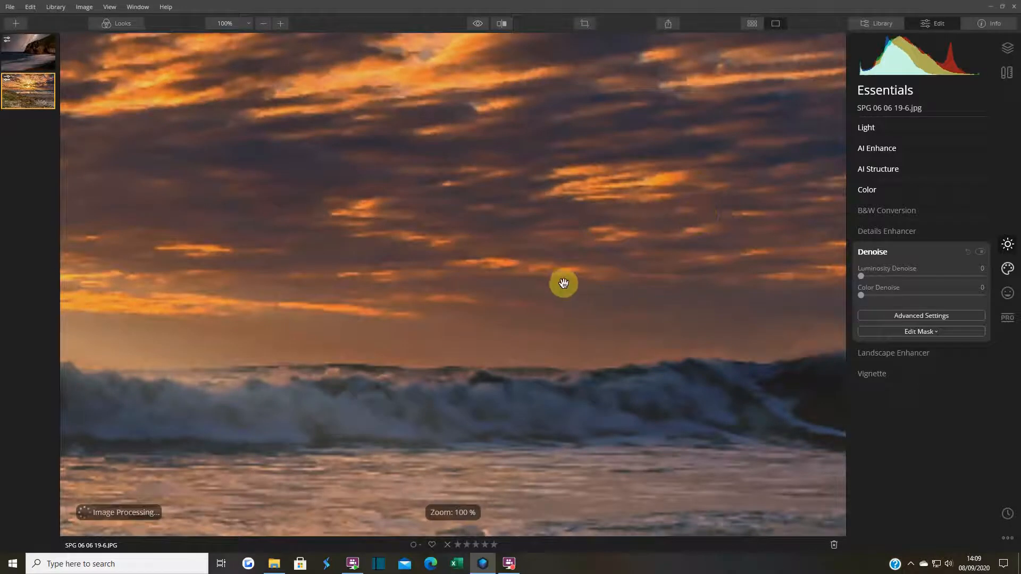
left_click(609, 269)
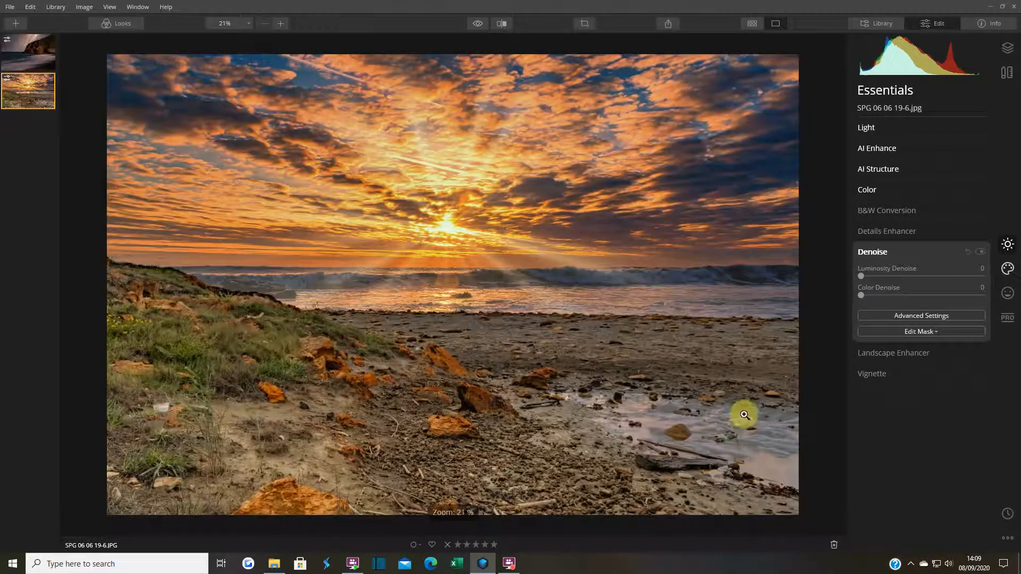
left_click(875, 253)
Step: Set Dehaze to 13 and Golden Hour to 18 in the Landscape Enhancer
left_click(895, 274)
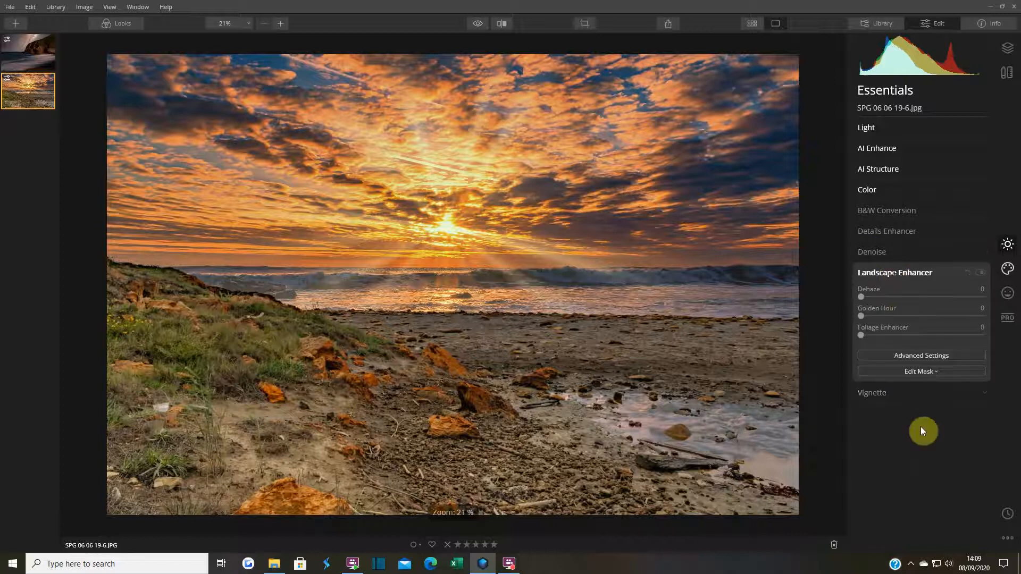
left_click_drag(863, 298, 875, 299)
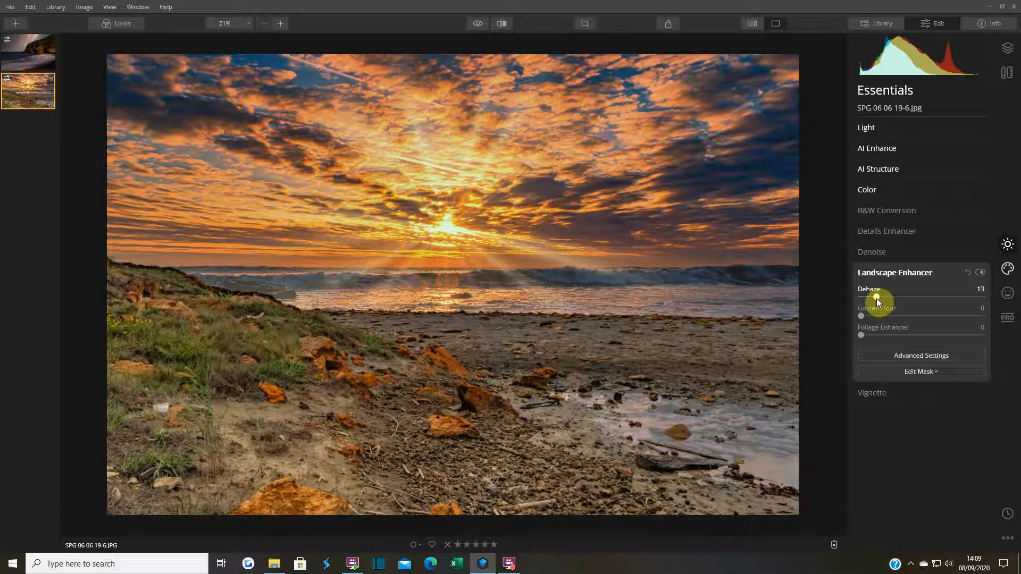
left_click_drag(863, 315, 877, 315)
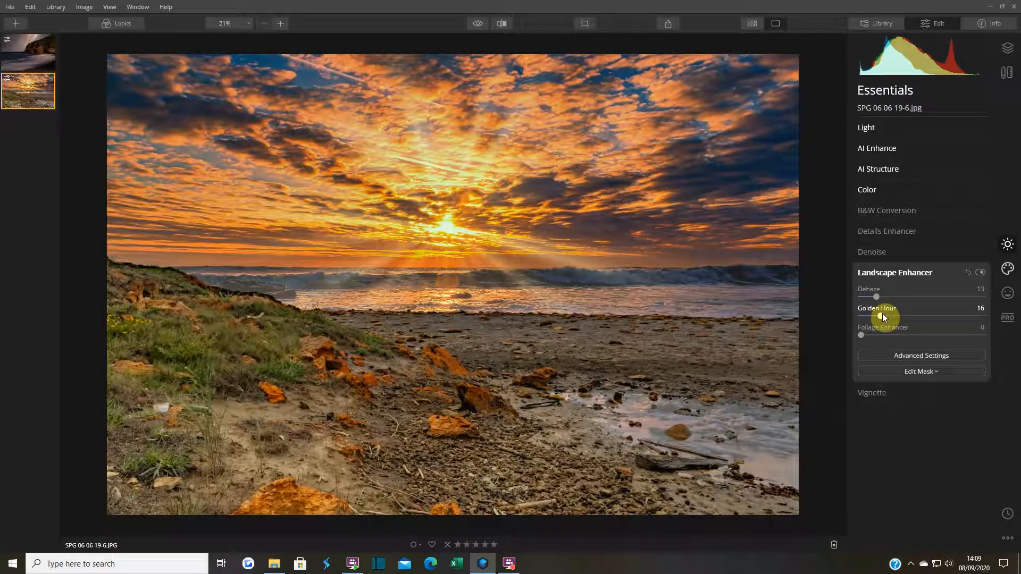
left_click_drag(882, 314, 882, 313)
left_click_drag(884, 315, 886, 317)
Step: Examine the grassy headland, its edge against the replaced sky and the waves at 100% zoom
left_click(195, 288)
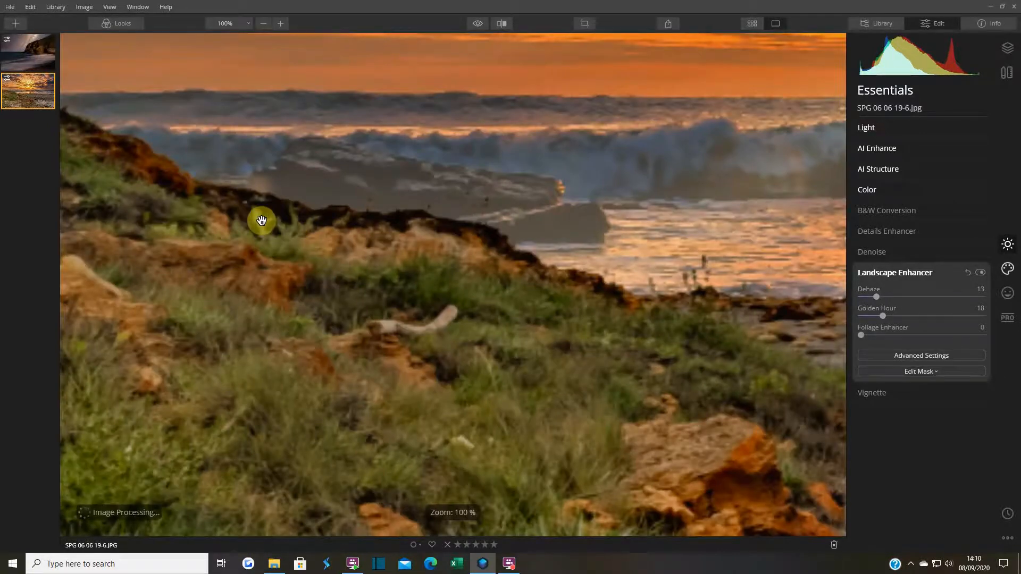
left_click_drag(266, 230, 481, 335)
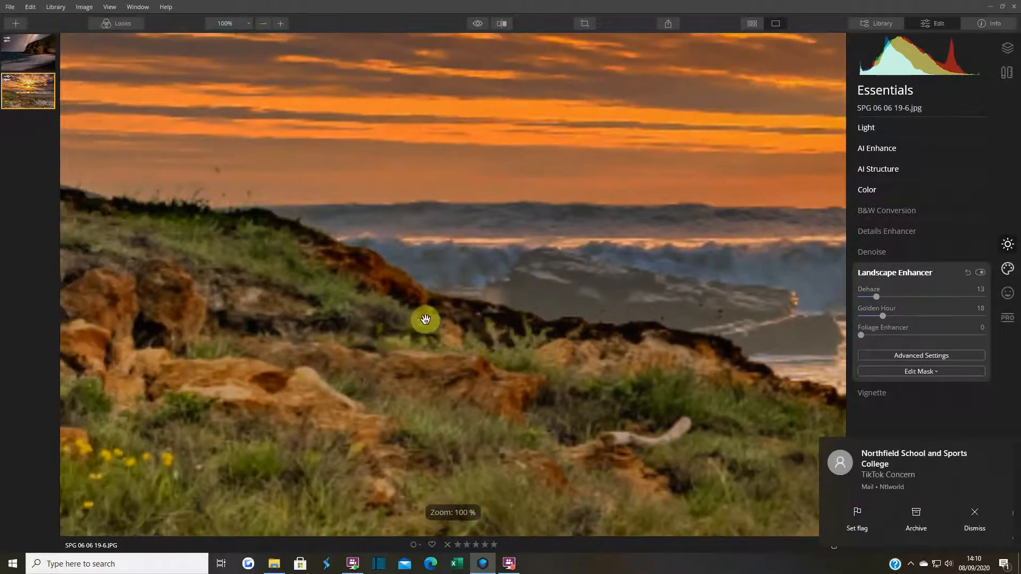
left_click_drag(337, 289, 456, 346)
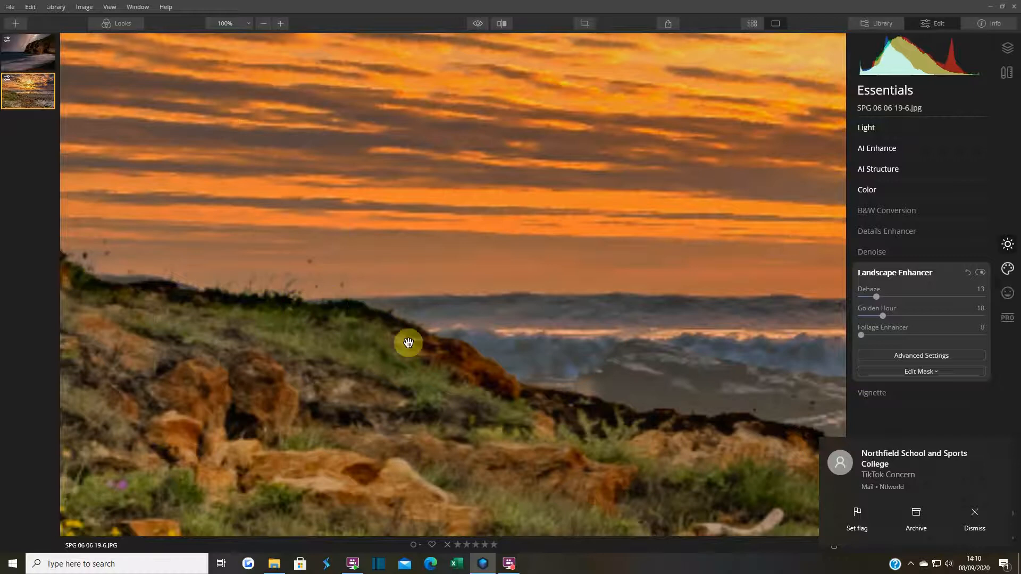
left_click_drag(592, 426, 141, 279)
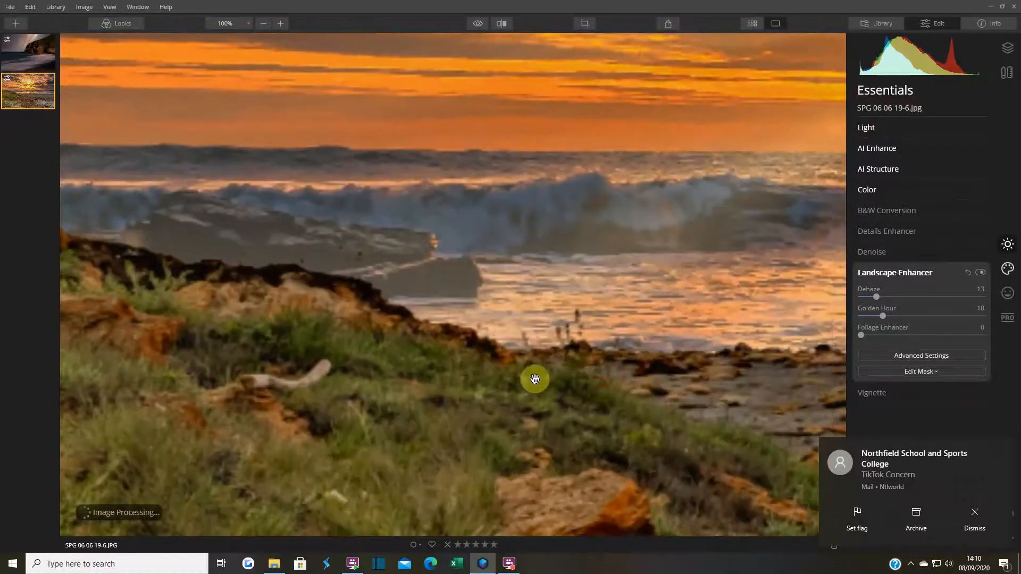
left_click_drag(577, 381, 292, 344)
left_click(567, 344)
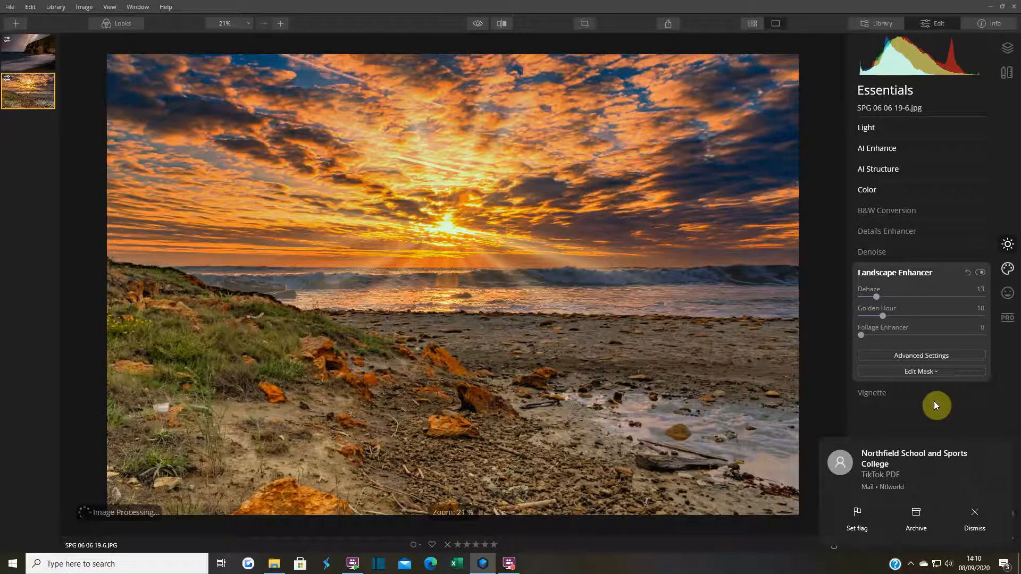
left_click(882, 273)
Step: Lighten highlights on the headland, beach stones and water pool with Dodge & Burn, using brush size 10 and strength 50%
left_click(1007, 293)
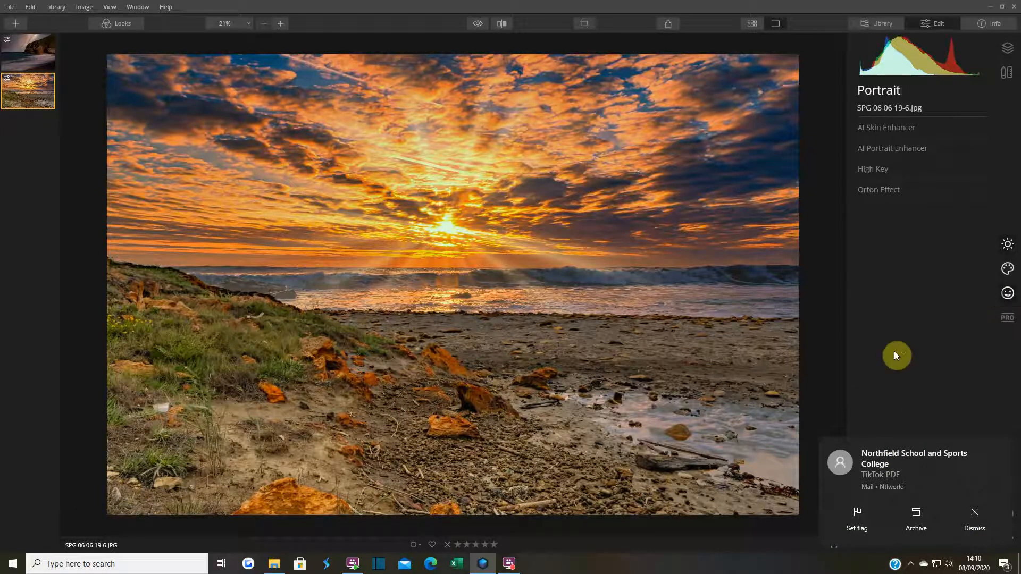
left_click(1008, 319)
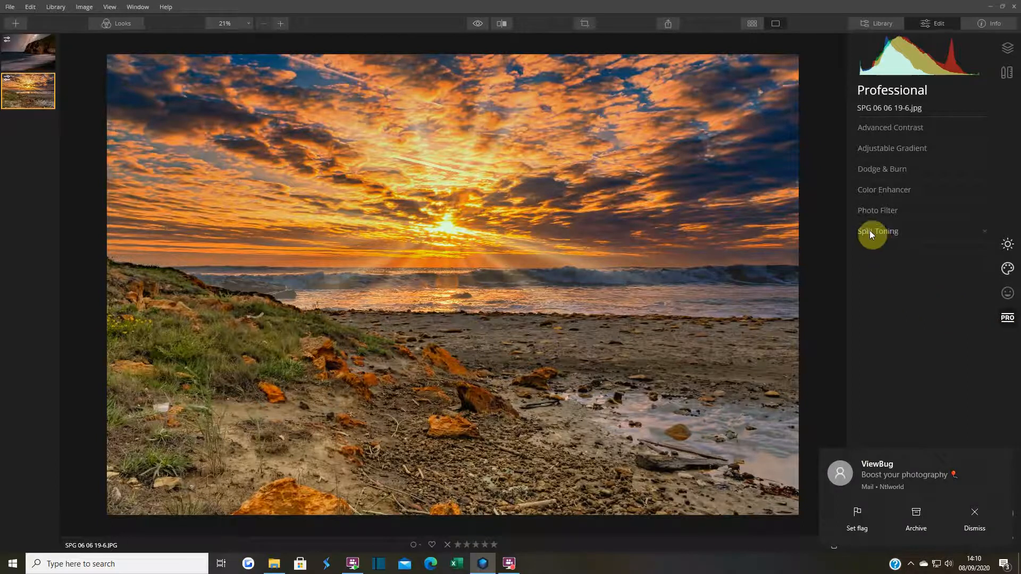
left_click(880, 170)
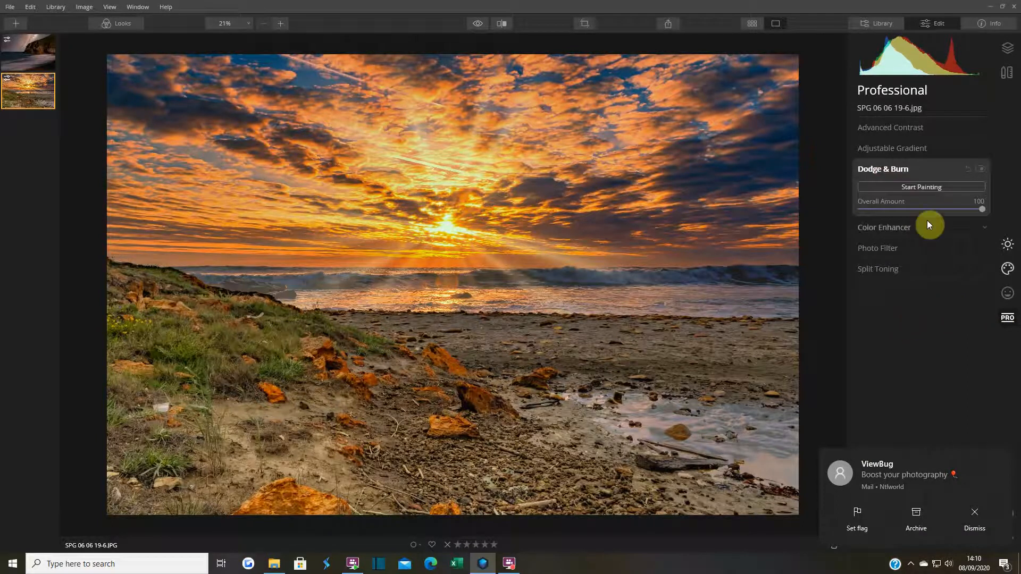
left_click(913, 187)
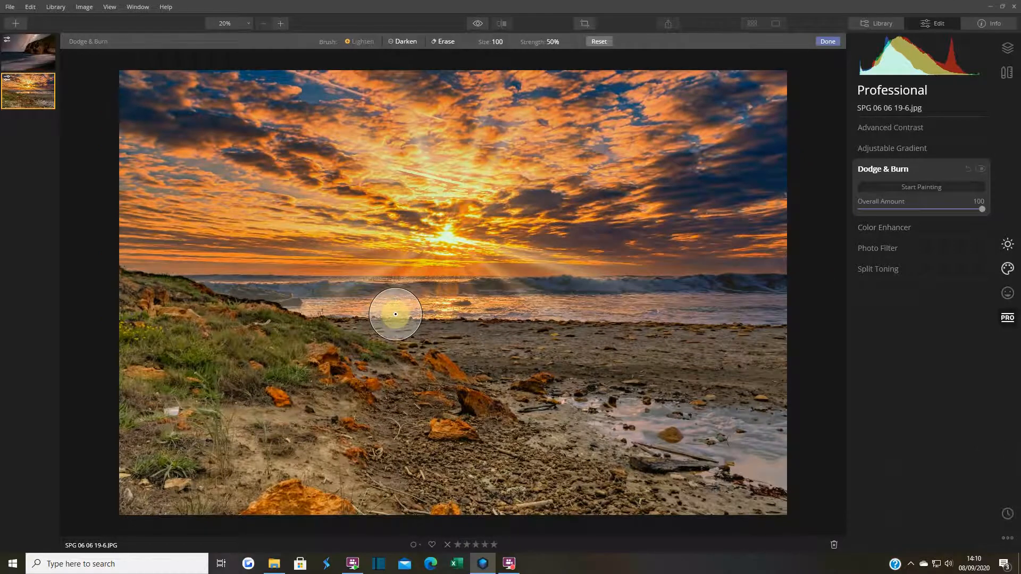
scroll(396, 315, "down", 12)
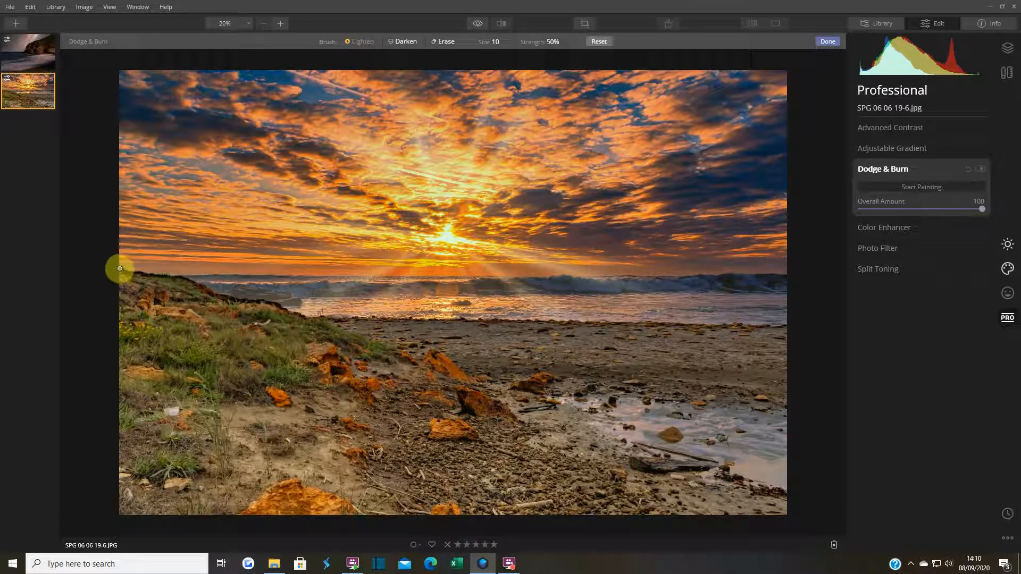
mouse_move(123, 272)
left_mouse_down()
mouse_move(144, 277)
mouse_move(133, 276)
mouse_move(164, 312)
mouse_move(198, 312)
left_mouse_up()
left_click_drag(325, 349, 334, 355)
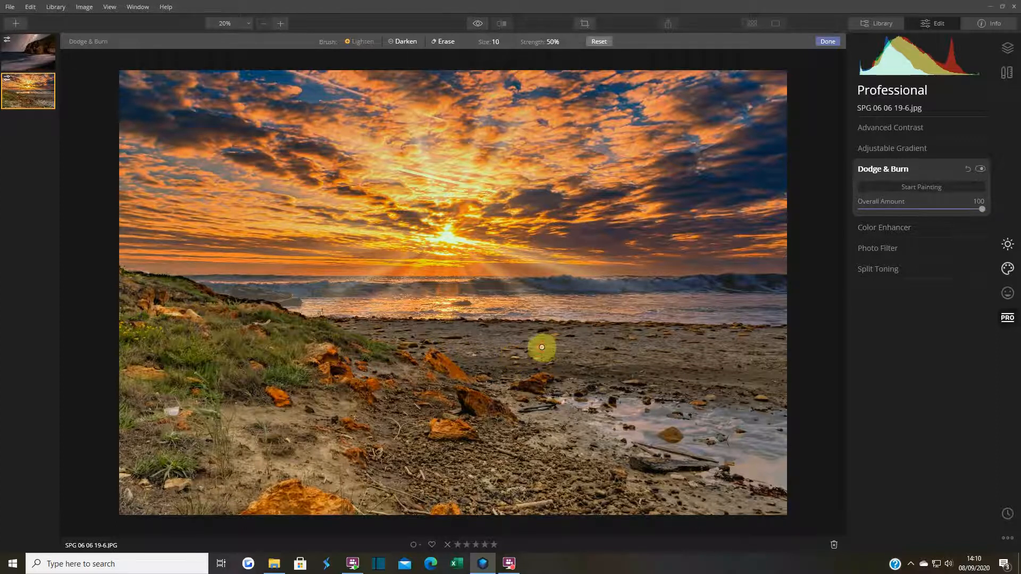
left_click(569, 352)
mouse_move(608, 402)
left_mouse_down()
mouse_move(584, 407)
mouse_move(645, 415)
mouse_move(615, 433)
mouse_move(661, 430)
mouse_move(658, 421)
left_mouse_up()
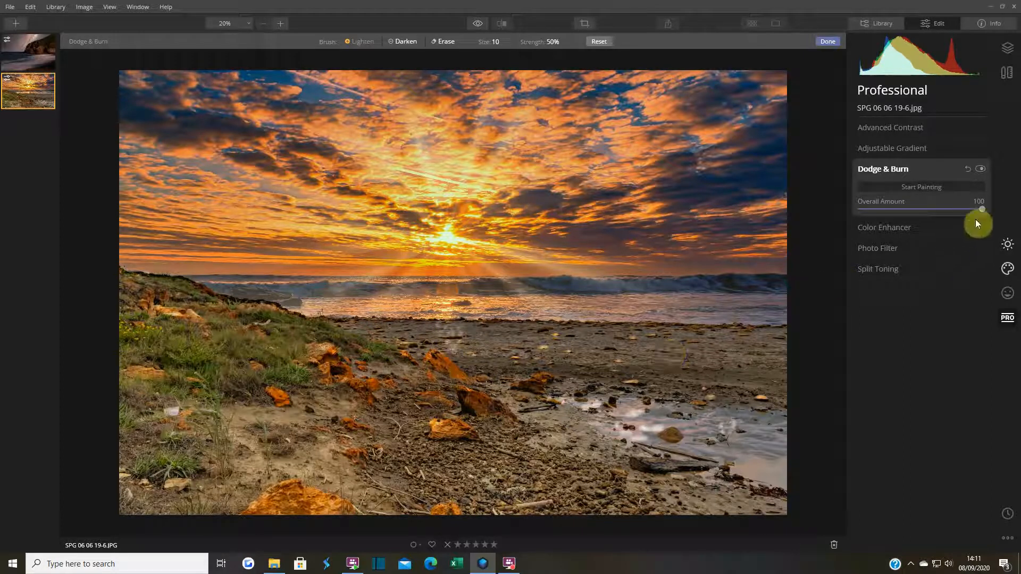
Step: Reduce the Dodge & Burn Overall Amount to 50 and finish the painting
left_click_drag(982, 209, 966, 209)
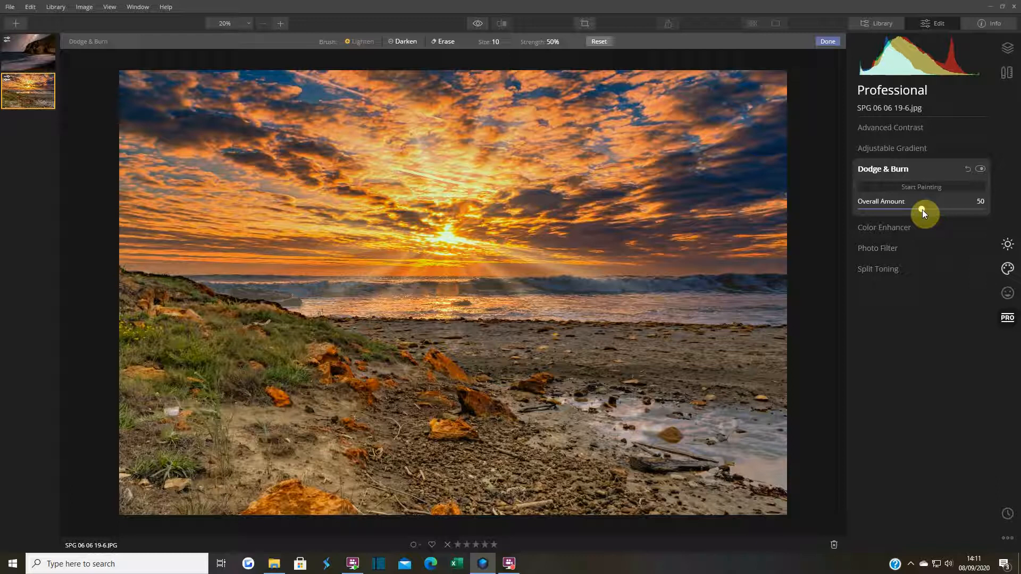
left_click_drag(922, 209, 918, 210)
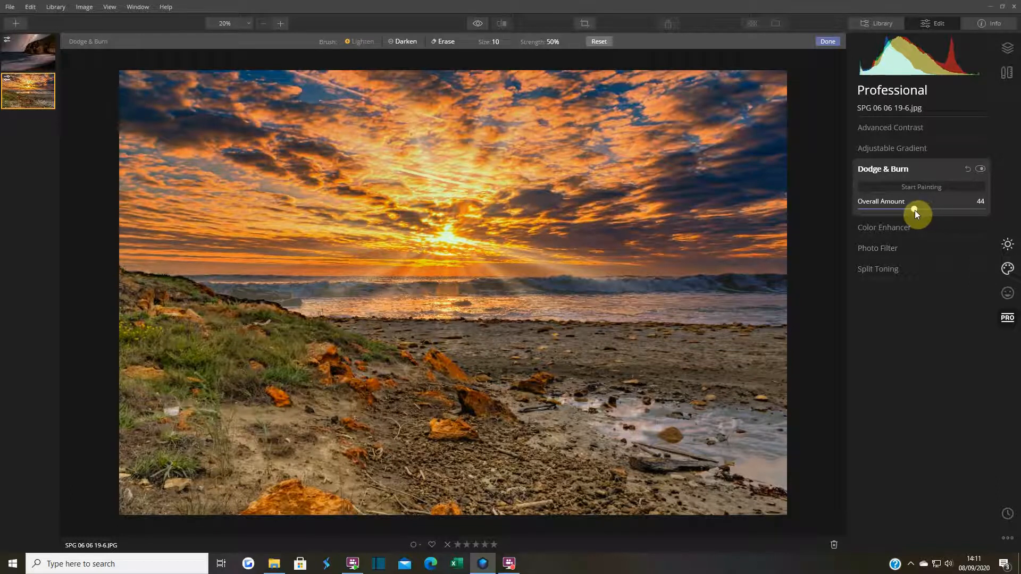
left_click_drag(910, 210, 911, 209)
mouse_move(909, 209)
left_mouse_down()
mouse_move(1012, 208)
mouse_move(925, 210)
left_mouse_up()
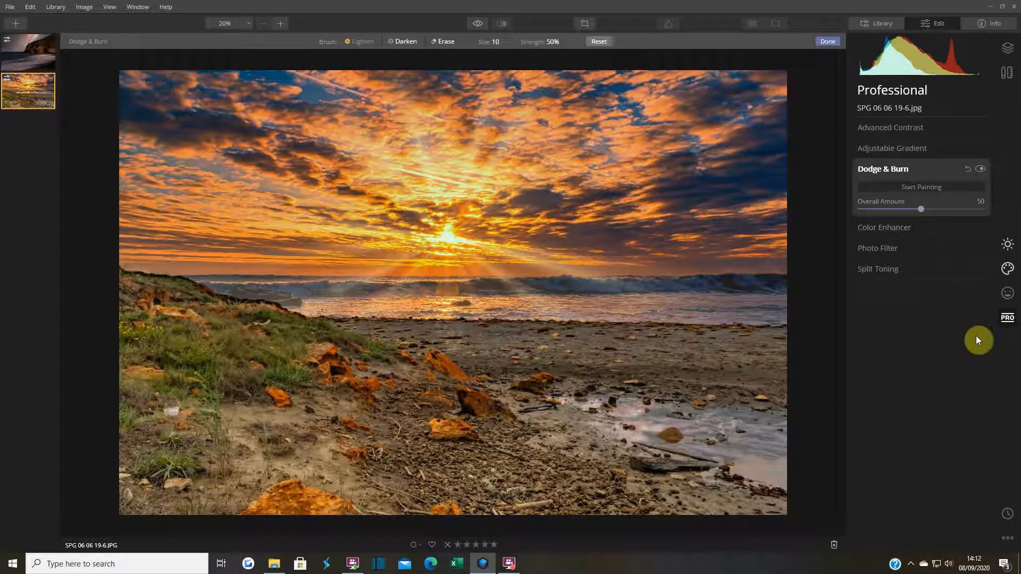
left_click(827, 41)
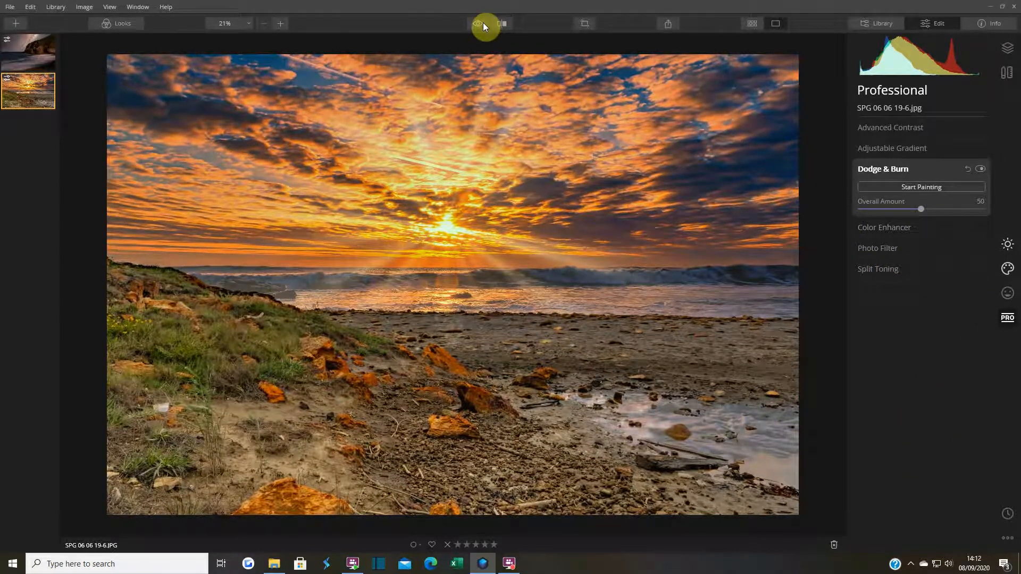
Step: Compare the original and edited photo by sweeping the before/after divider across the image
left_click(500, 24)
left_click_drag(461, 49, 775, 91)
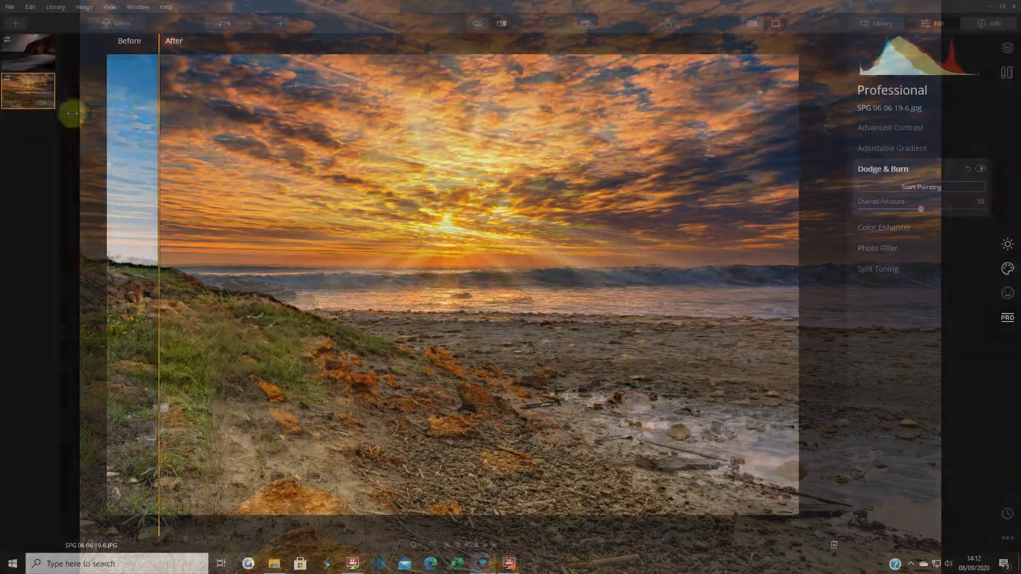
left_click_drag(72, 110, 50, 148)
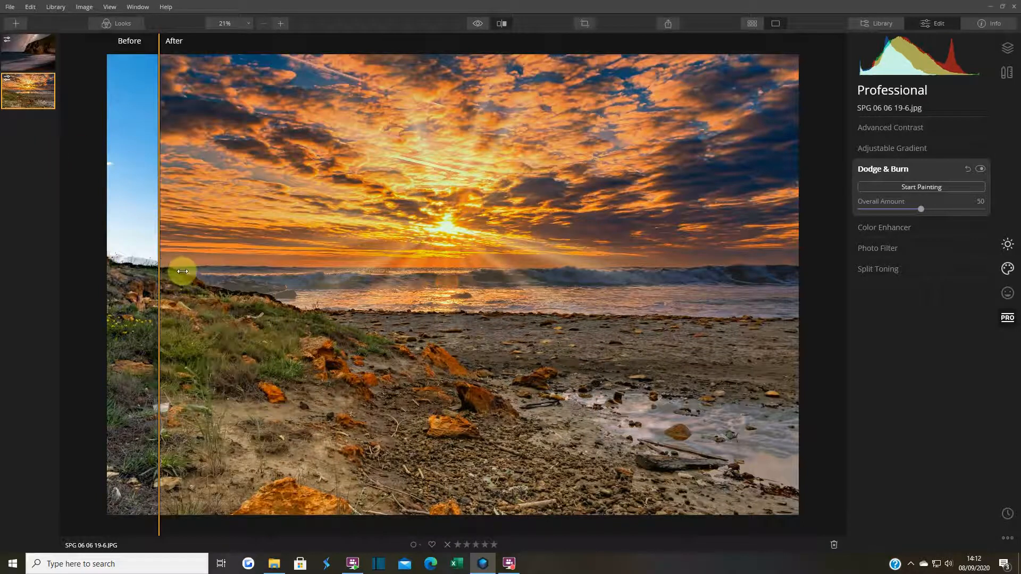
Step: Check the headland once more with the before/after divider and close the comparison view
left_click_drag(157, 89, 189, 272)
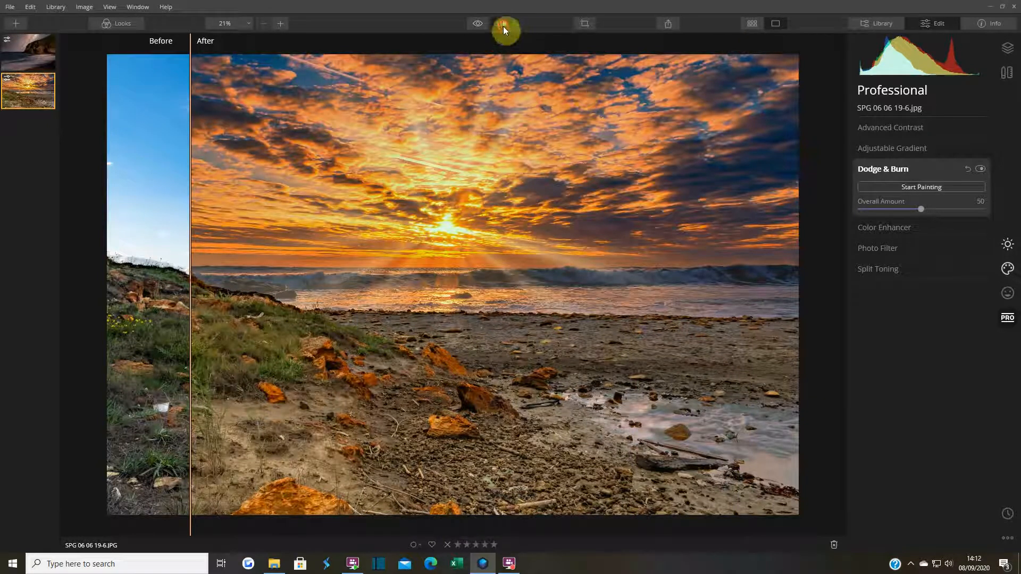
left_click(503, 27)
Step: Raise the Foliage Enhancer in the Landscape Enhancer to 24 to enrich the headland's greenery
left_click(885, 276)
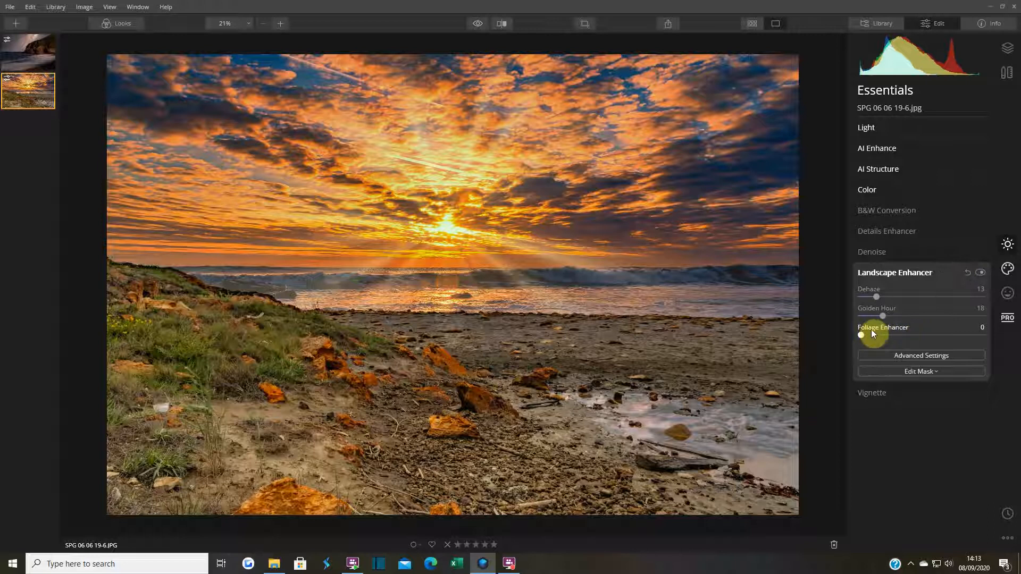
left_click_drag(862, 336, 886, 336)
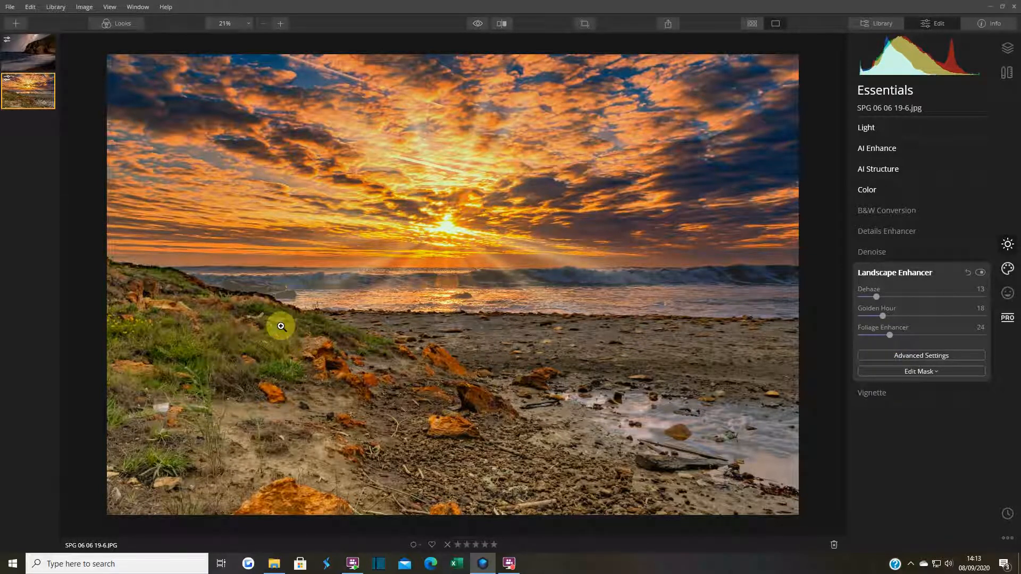
left_click(904, 272)
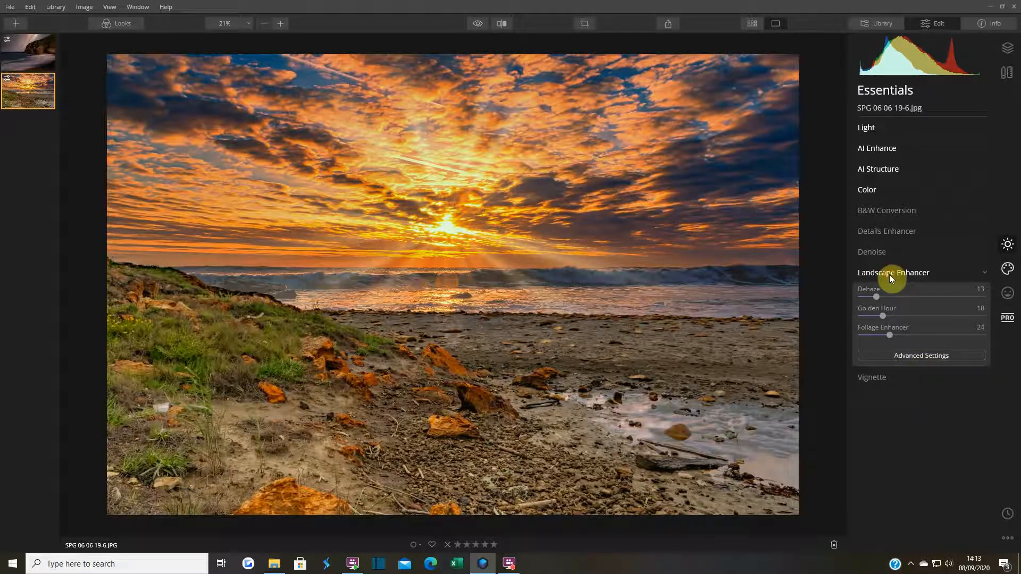
Step: Compare the foliage-enhanced sunset photo with the original by sweeping the before/after divider across it, then return to the normal view
left_click(500, 25)
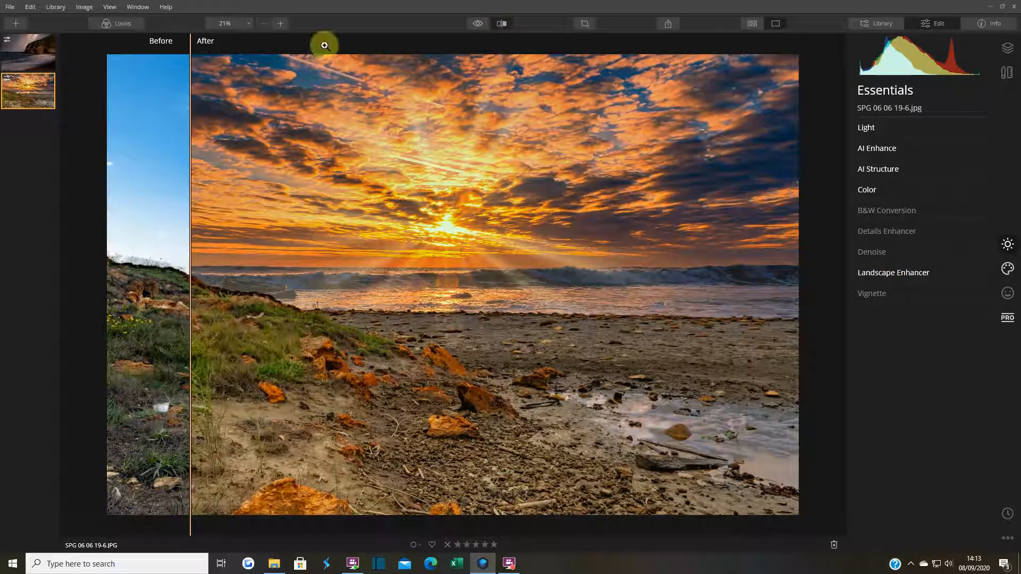
left_click_drag(193, 43, 780, 161)
left_click(500, 25)
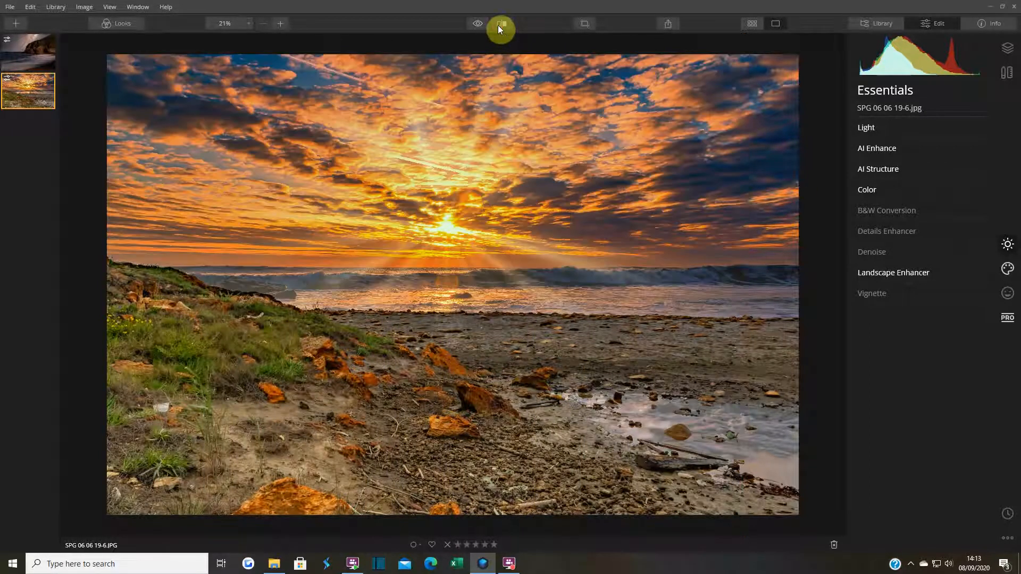